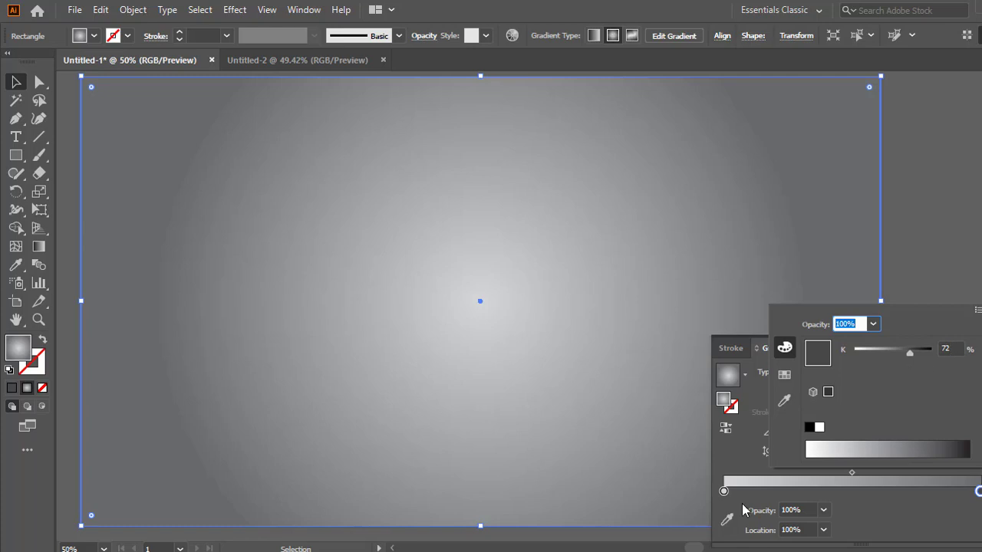
Step: Check the colour of the centre stop in the background rectangle's radial gradient and close the gradient settings
double_click(723, 491)
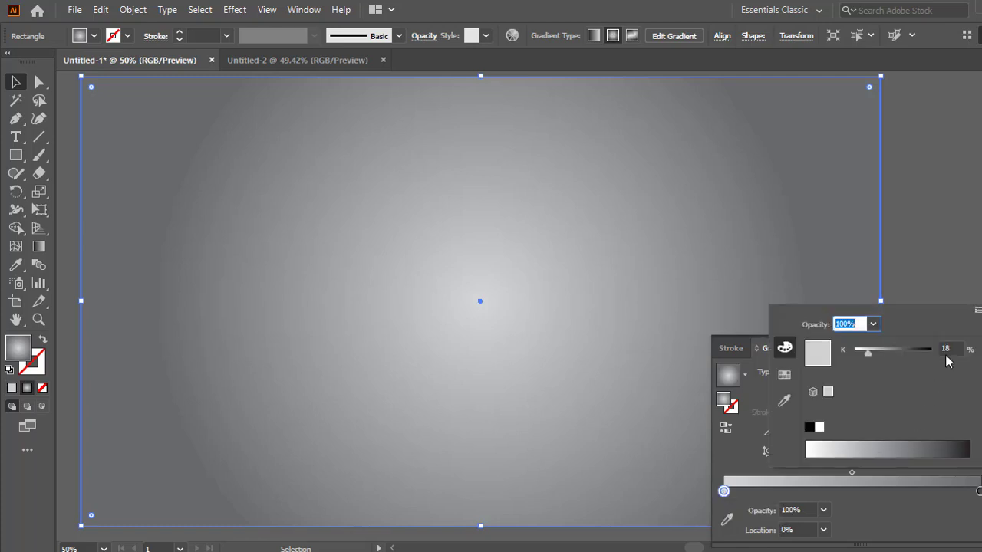
left_click(914, 272)
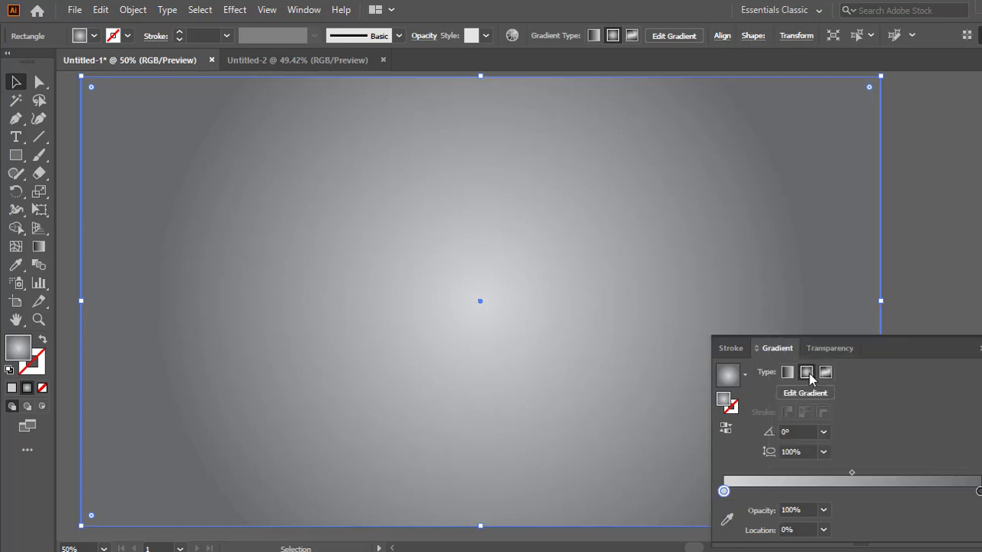
left_click(979, 348)
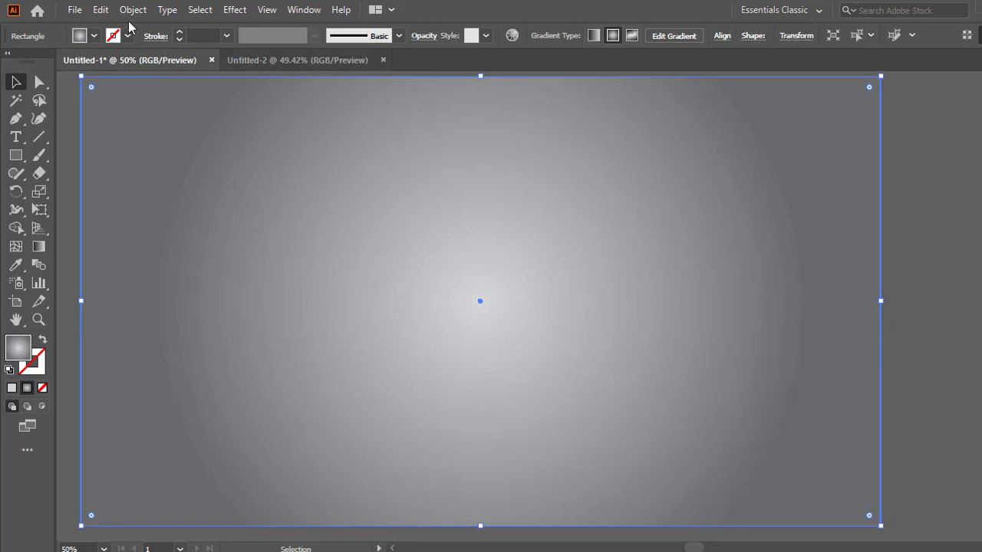
Step: Lock the grey background rectangle and test that it can no longer be selected or moved
left_click(132, 10)
mouse_move(353, 113)
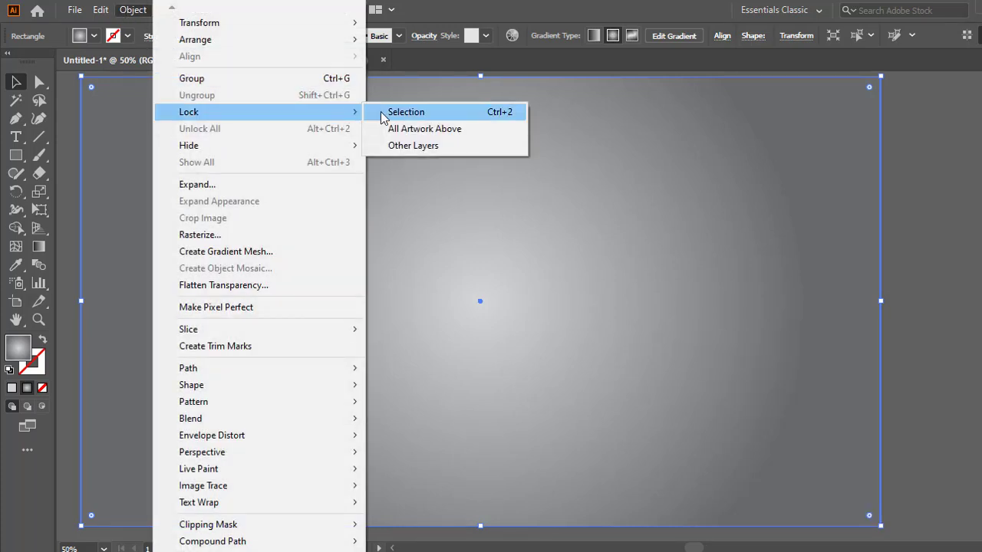
left_click(392, 112)
left_click_drag(603, 334, 456, 272)
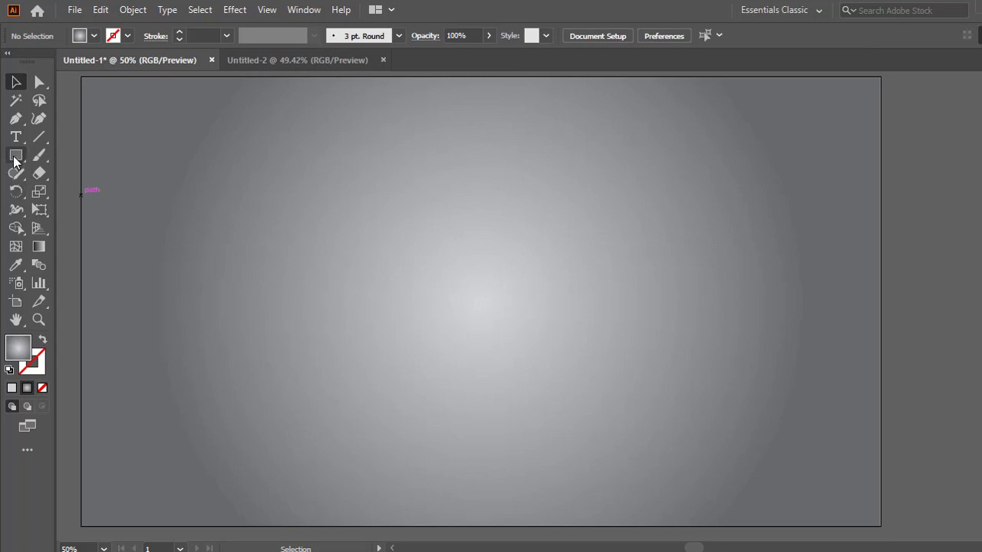
Step: Draw a circle with the Ellipse tool slightly left of the background's centre
left_click_drag(15, 155, 62, 191)
left_click_drag(298, 178, 531, 412)
key("v")
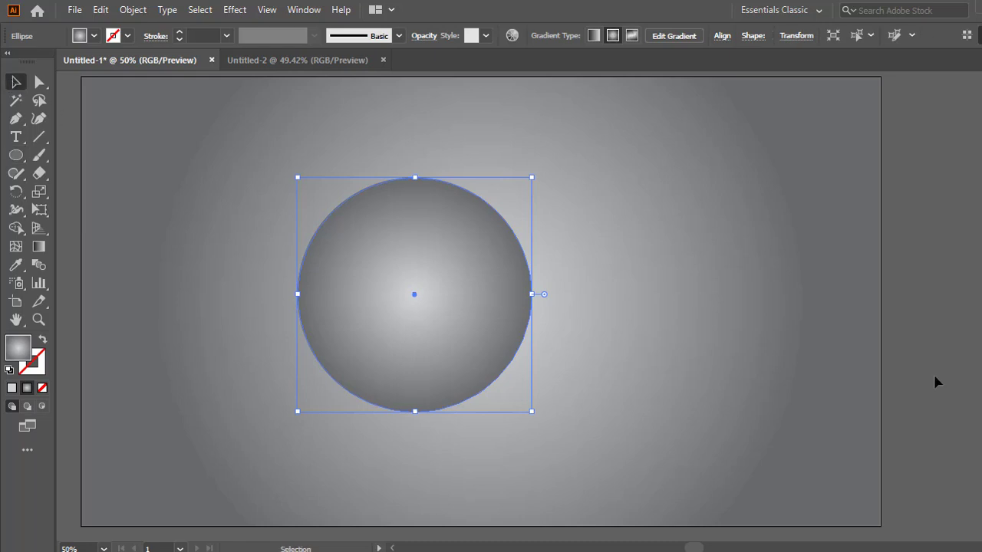
Step: Set the outer stop of the circle's radial gradient to the orange swatch R=247 G=147
key("ctrl+F9")
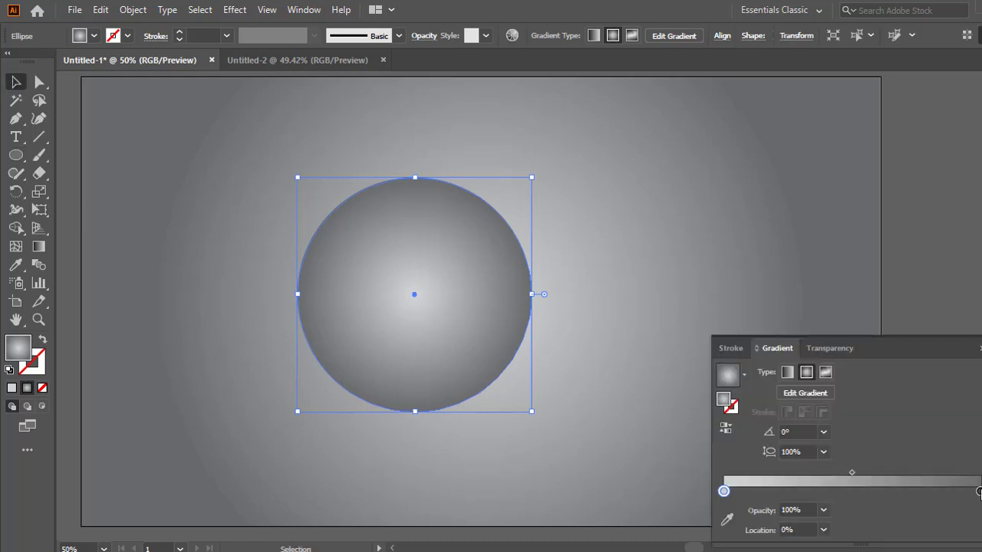
left_click(978, 491)
double_click(978, 491)
left_click(784, 375)
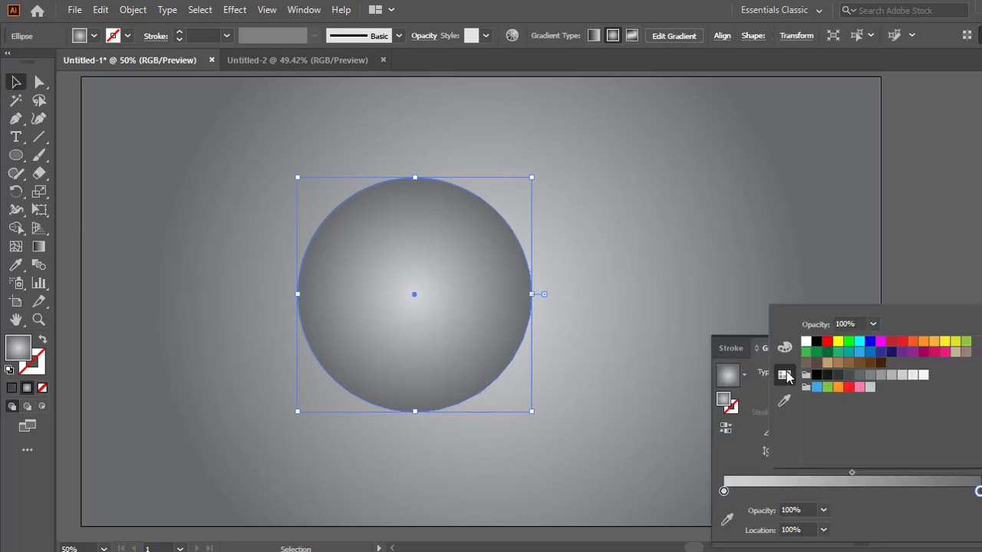
left_click(933, 343)
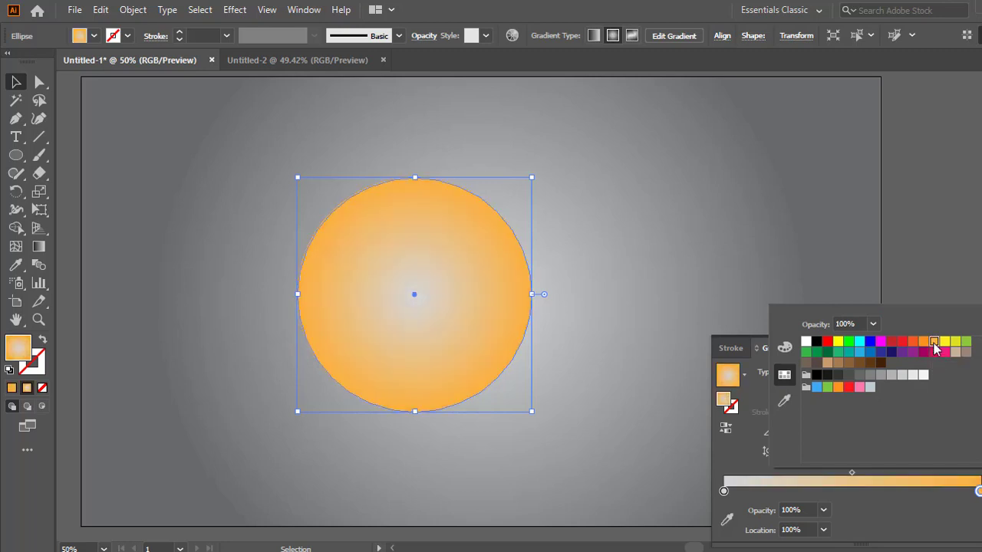
left_click(914, 344)
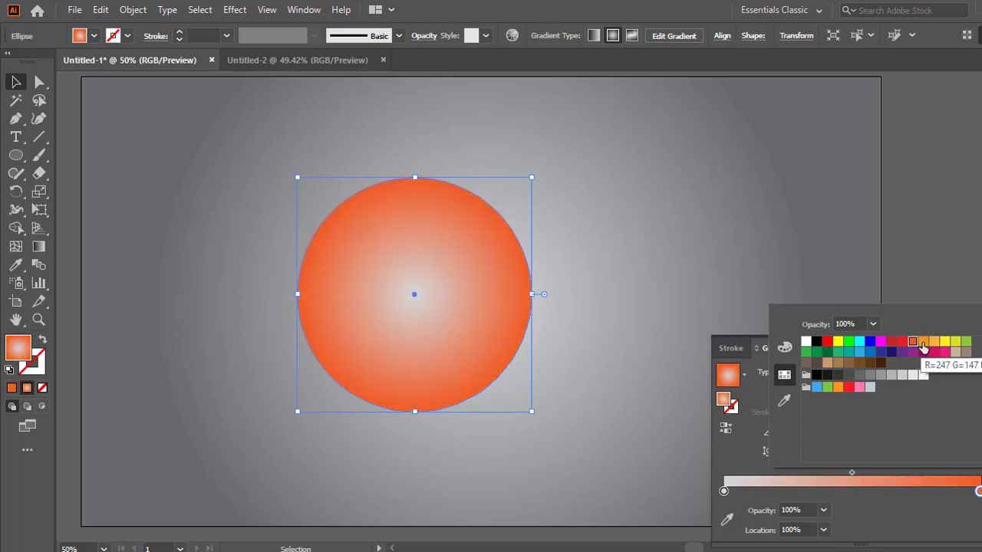
left_click(923, 345)
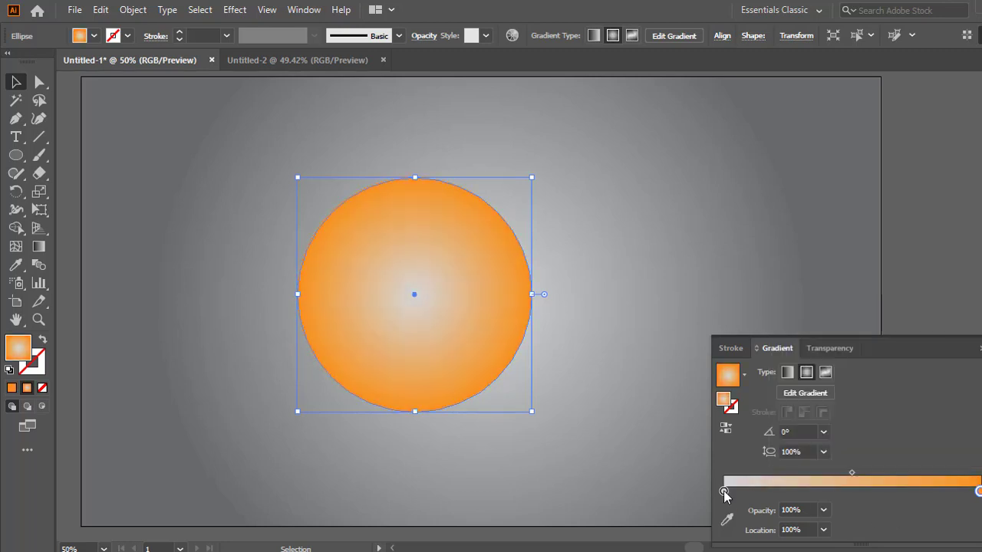
Step: Recolour the inner stop of the circle's gradient to light orange FBB03B and keep it at location 0%
left_click_drag(724, 491, 808, 493)
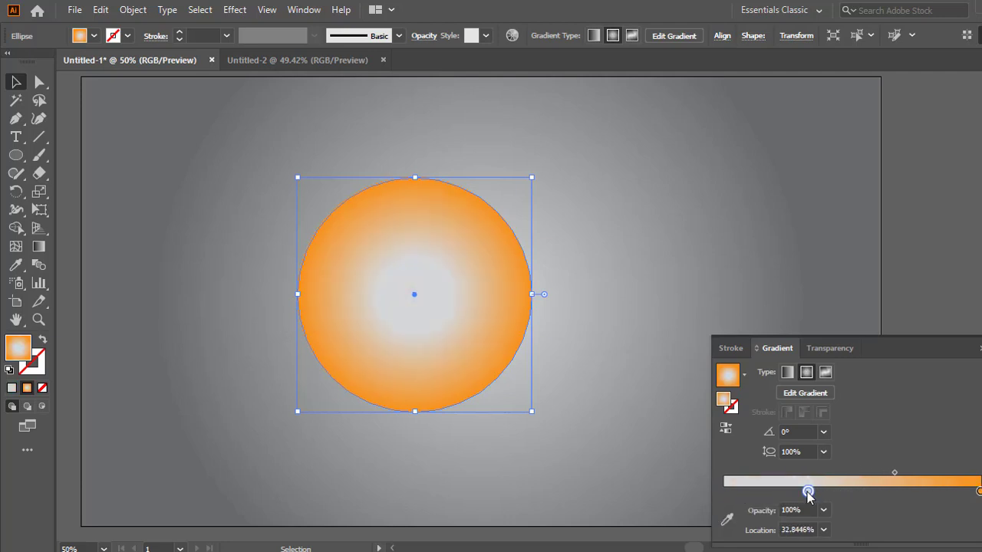
double_click(808, 491)
left_click(931, 342)
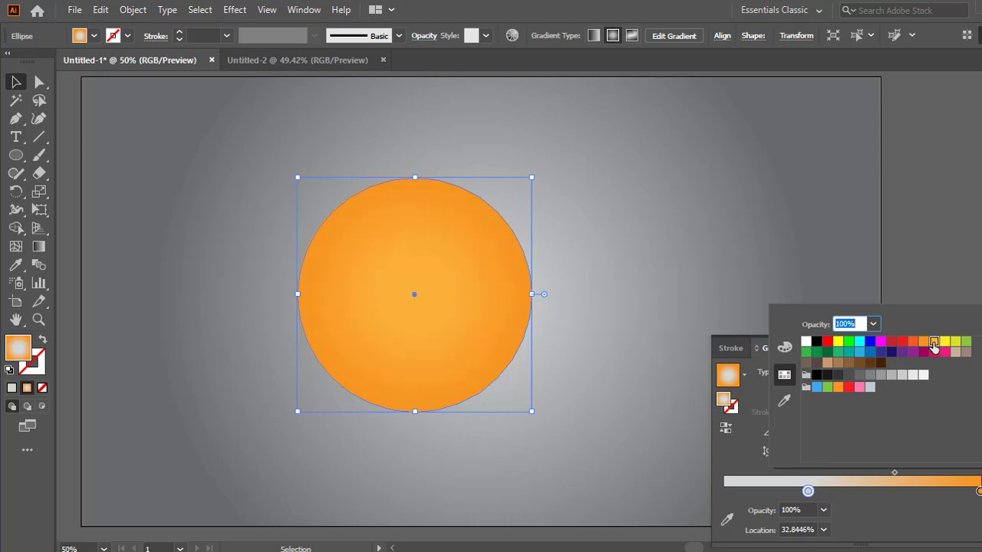
left_click(807, 492)
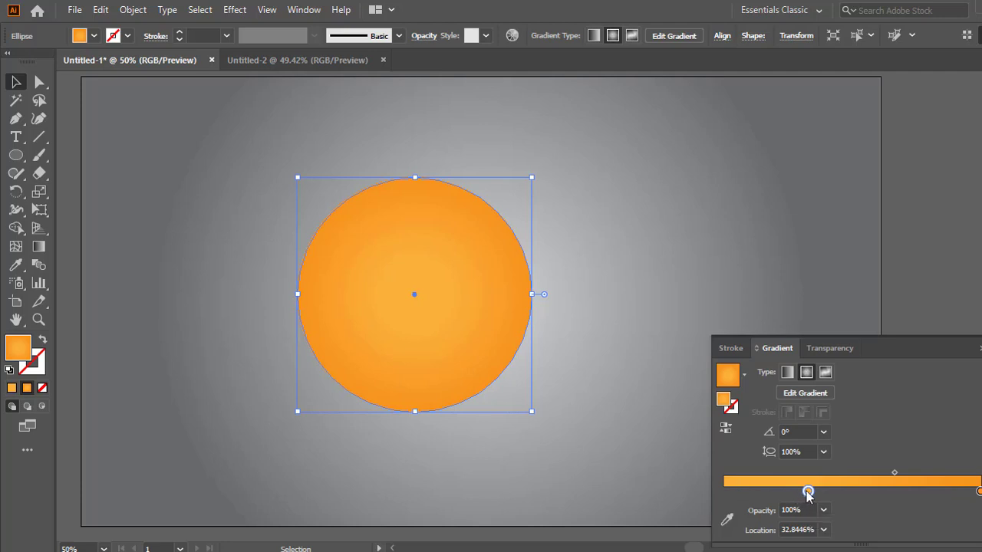
left_click_drag(807, 493, 722, 493)
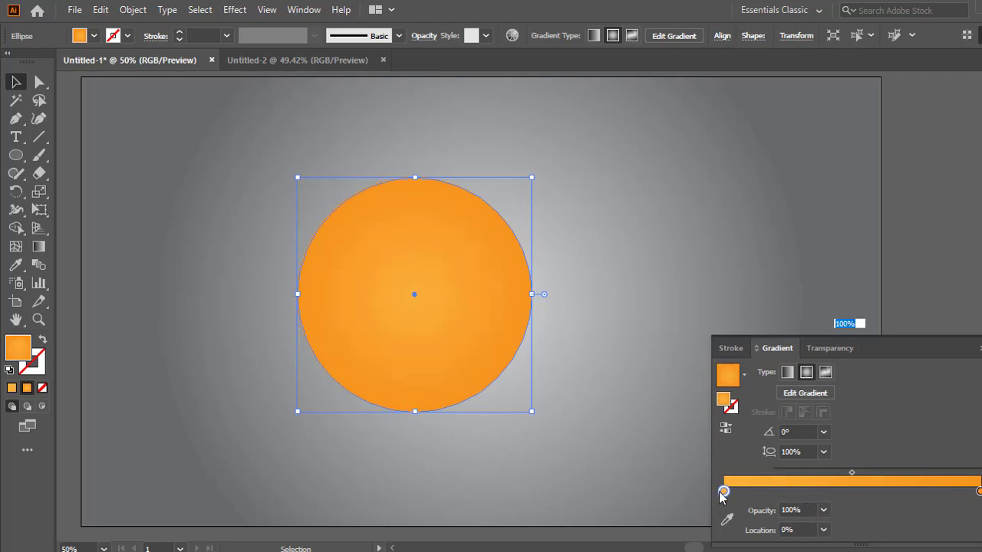
Step: Add a middle stop to the circle's gradient and mix the centre stop to yellow FFD614
left_click(794, 493)
left_click(725, 492)
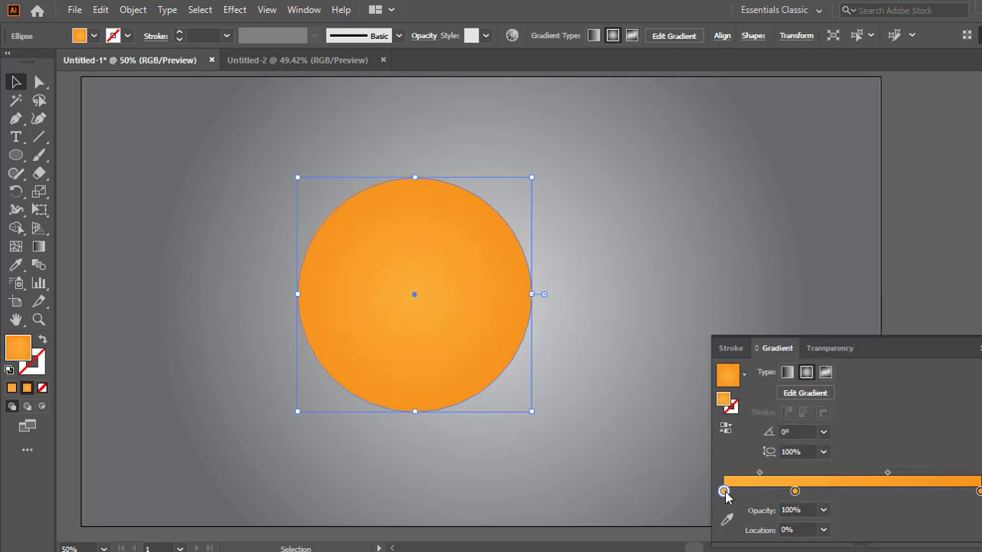
double_click(724, 491)
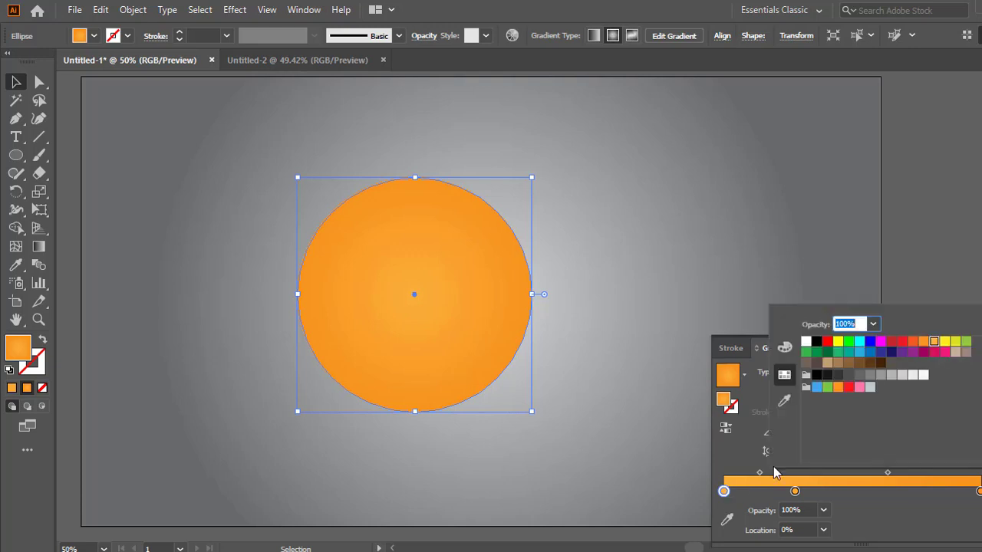
left_click(839, 388)
left_click(944, 342)
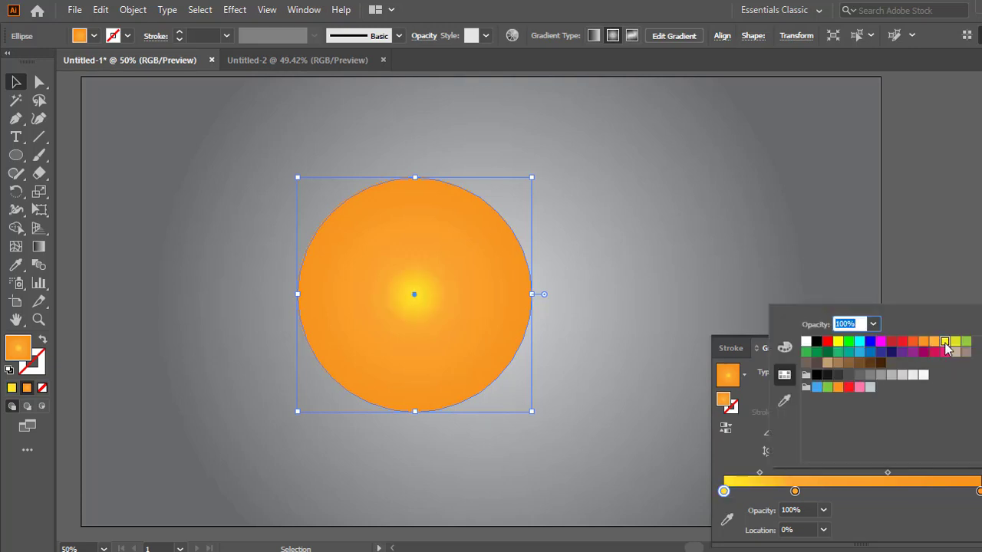
left_click(934, 343)
left_click(785, 349)
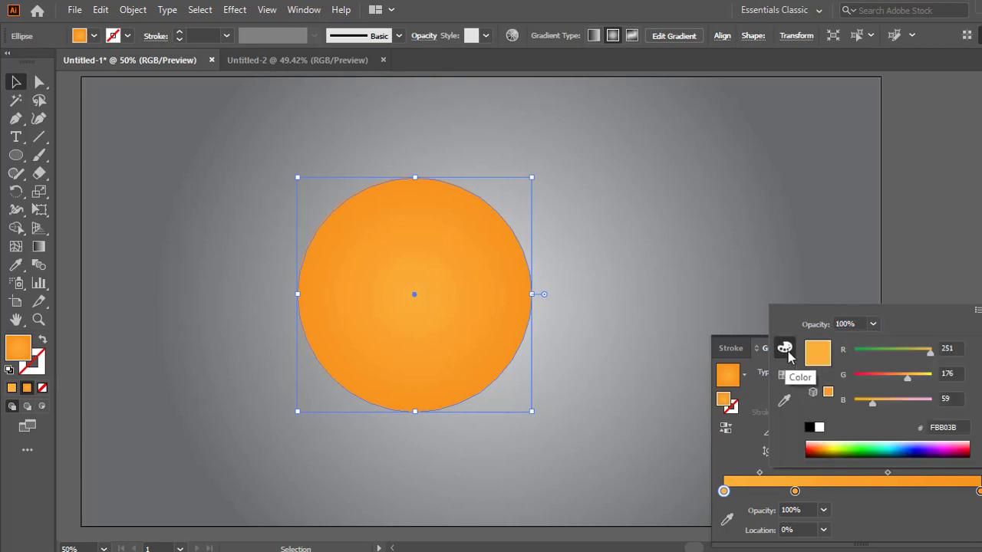
left_click_drag(909, 379, 916, 379)
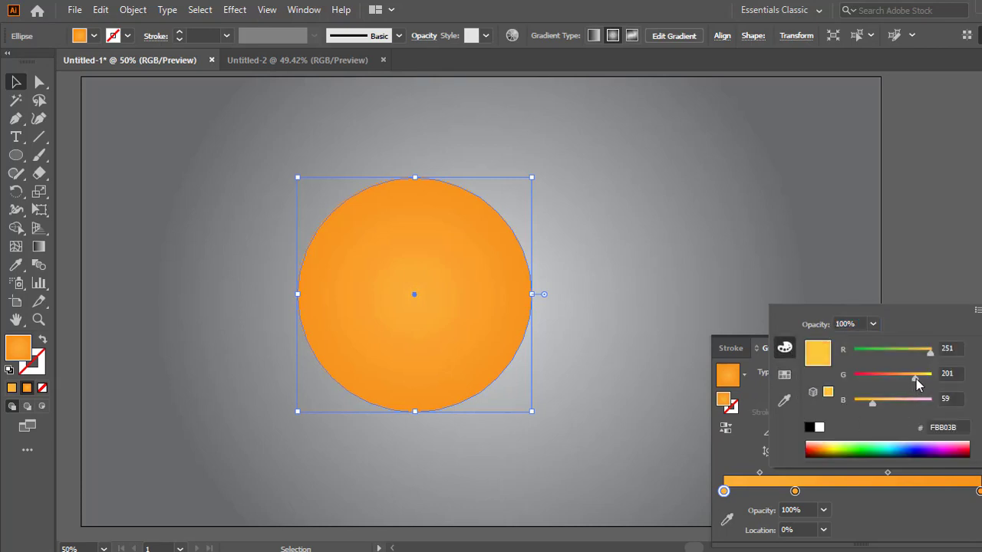
left_click_drag(872, 403, 860, 403)
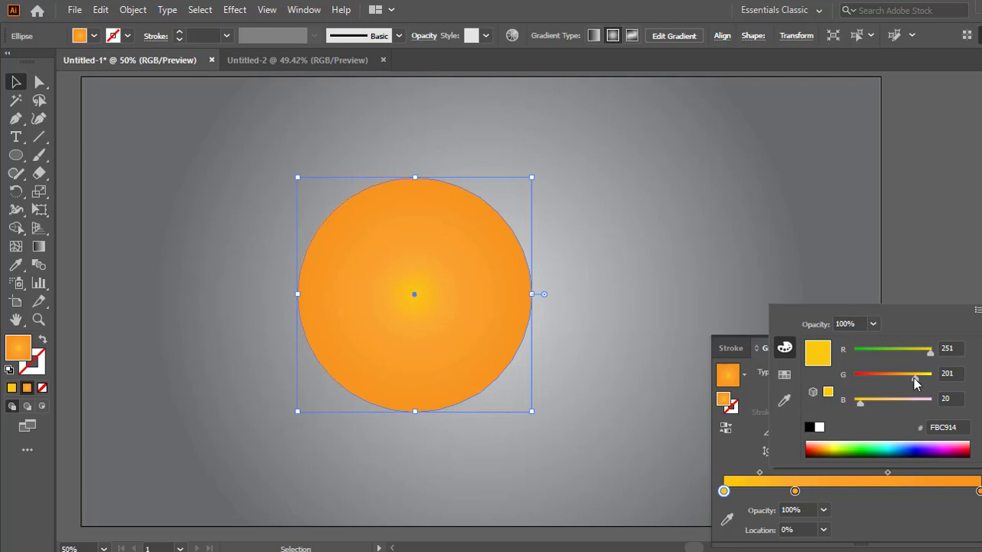
left_click_drag(915, 378, 918, 378)
left_click(798, 493)
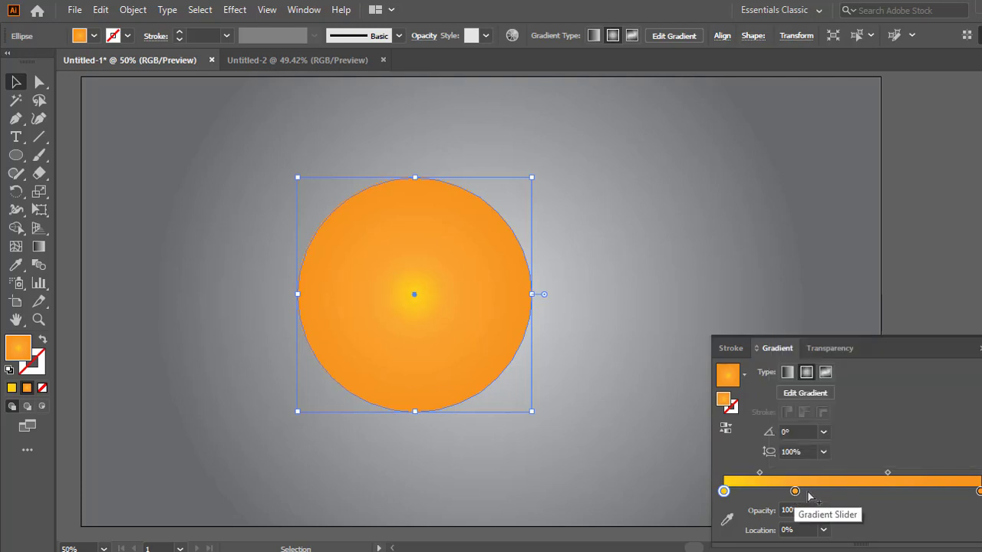
Step: Move the middle gradient stop to about 45% and mix its colour to golden yellow FAC51F
left_click_drag(795, 492, 841, 493)
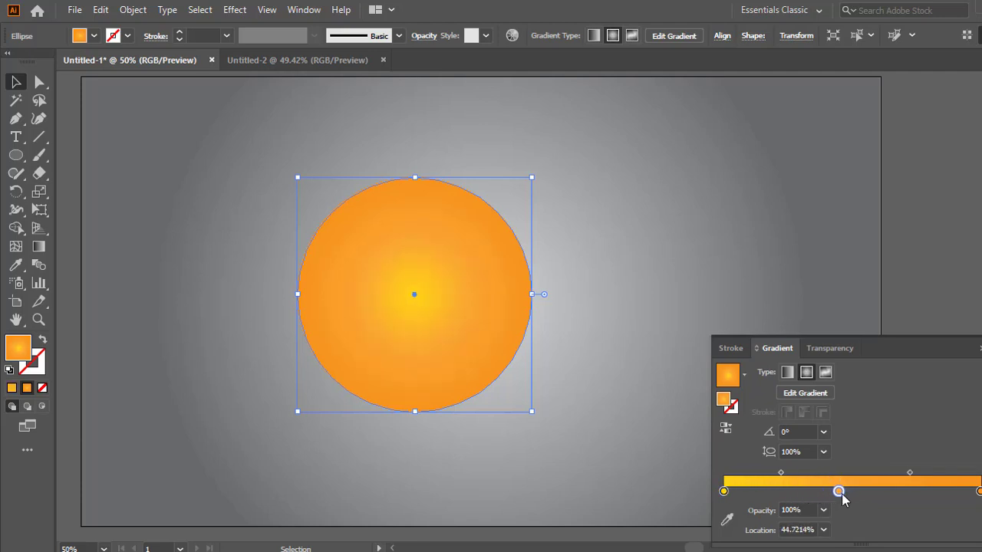
double_click(841, 493)
left_click_drag(905, 378, 914, 378)
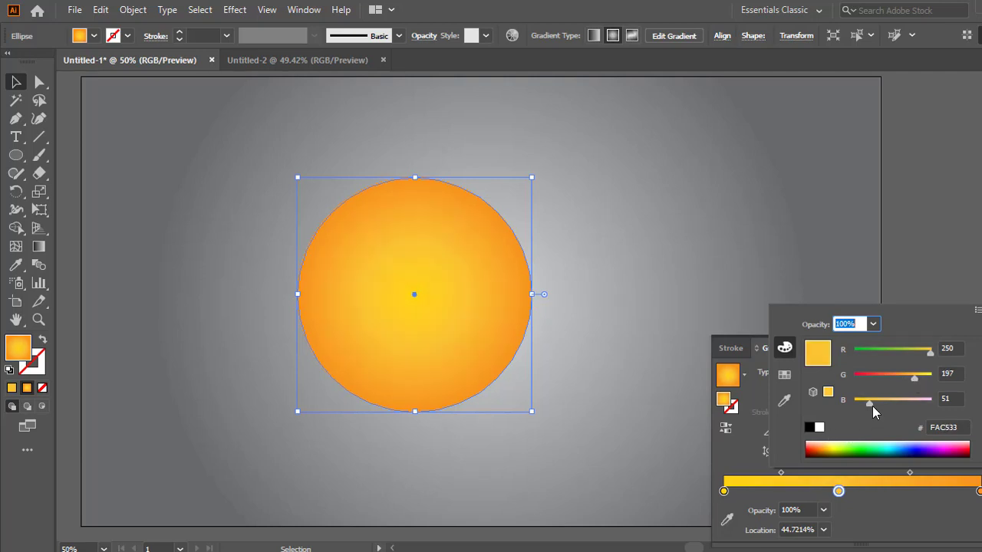
left_click_drag(863, 403, 861, 404)
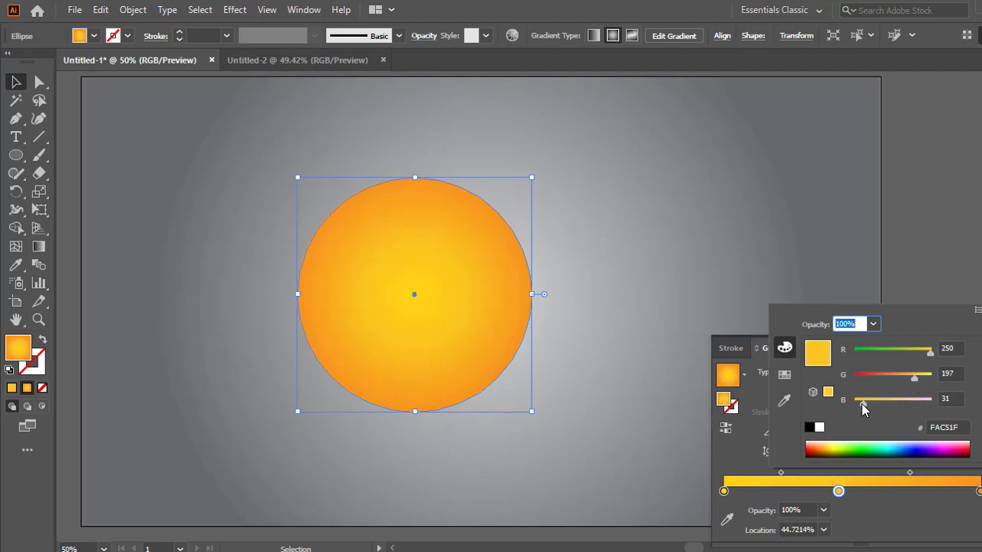
Step: Brighten the centre stop of the circle's gradient to yellow FFF205
left_click(724, 492)
double_click(724, 491)
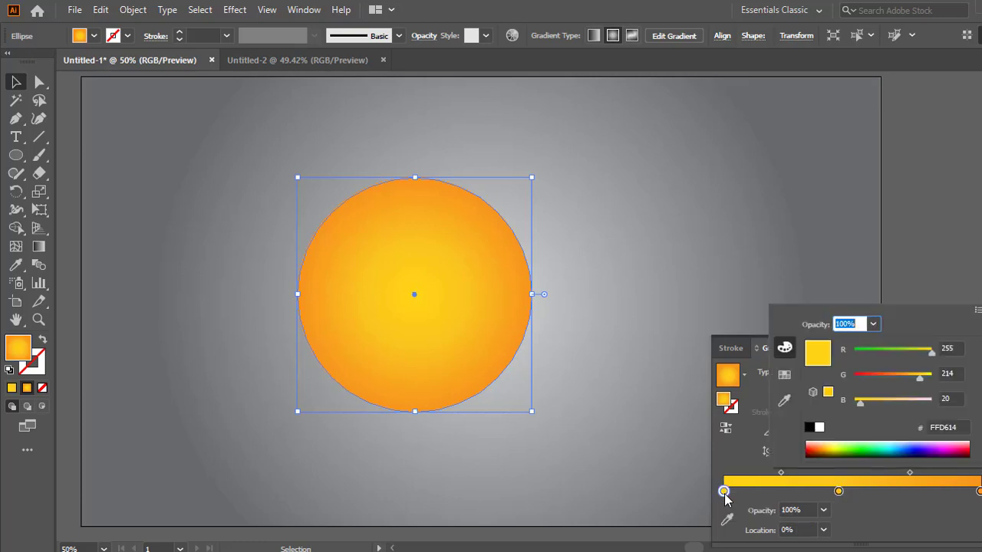
left_click_drag(863, 405, 855, 403)
left_click_drag(920, 382, 929, 381)
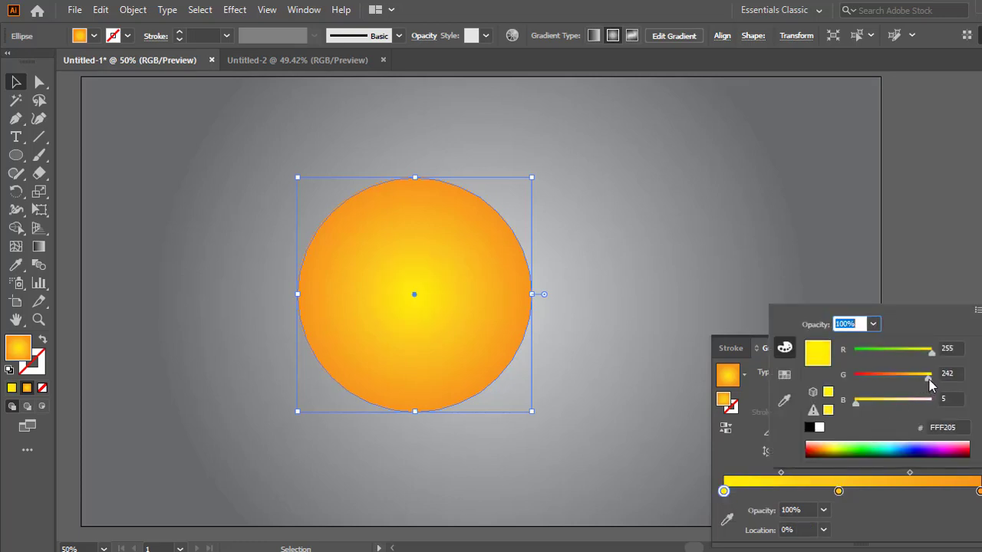
left_click(960, 298)
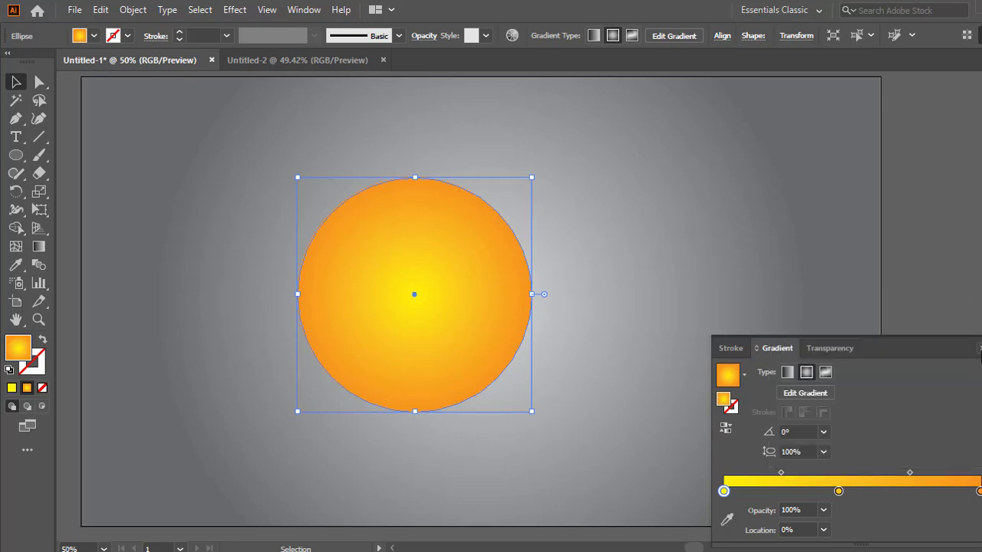
Step: Try several directions for the circle's gradient with the Gradient tool, starting in its lower part and ending toward its upper right
left_click(39, 246)
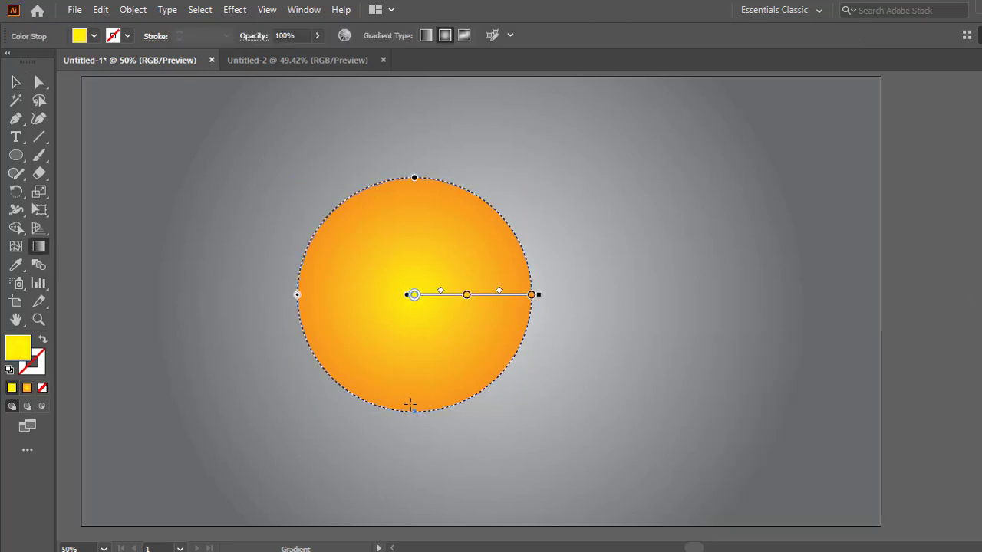
mouse_move(410, 404)
left_mouse_down()
mouse_move(453, 279)
mouse_move(462, 208)
left_mouse_up()
left_click_drag(397, 353, 486, 186)
mouse_move(413, 374)
left_mouse_down()
mouse_move(465, 269)
mouse_move(458, 288)
left_mouse_up()
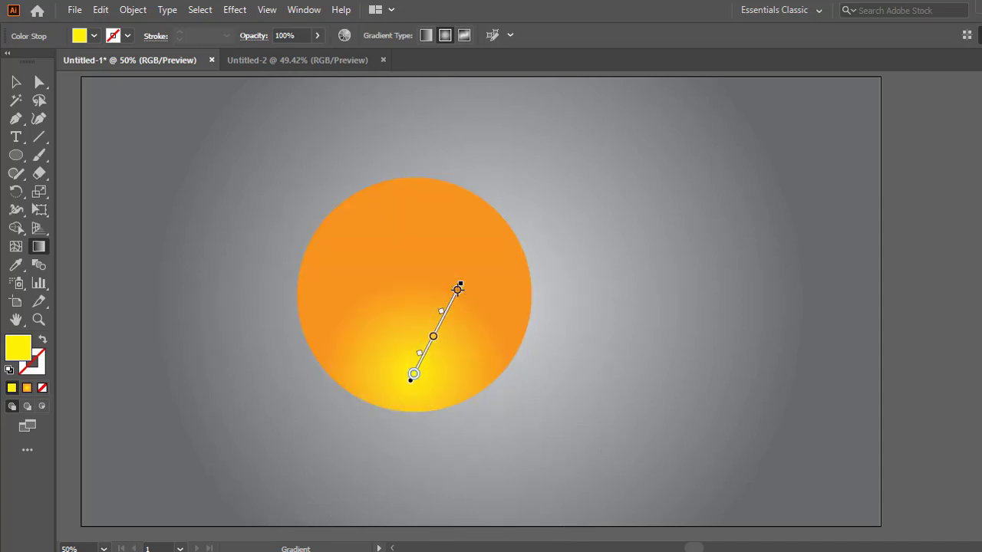
mouse_move(406, 344)
left_mouse_down()
mouse_move(471, 231)
mouse_move(509, 228)
mouse_move(493, 238)
mouse_move(497, 248)
left_mouse_up()
left_click(16, 82)
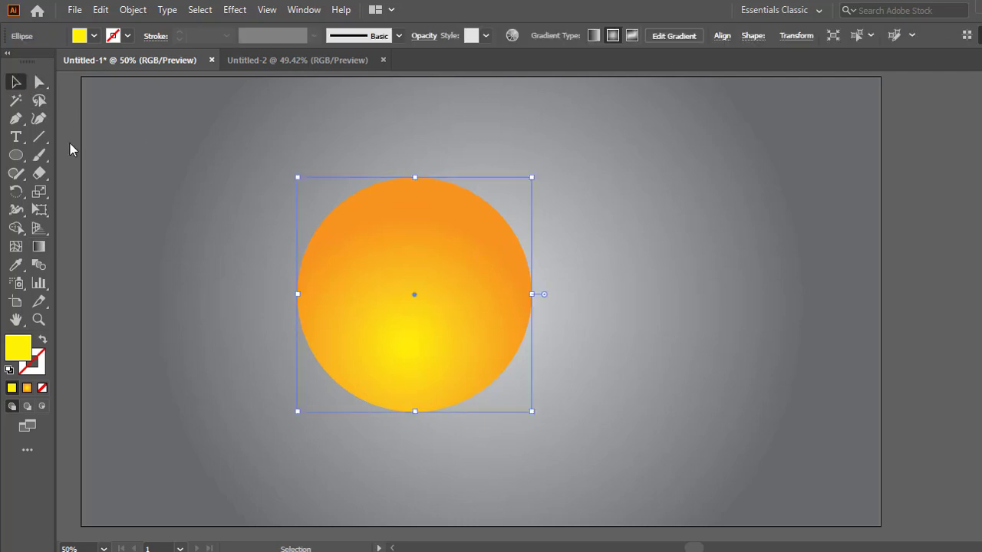
left_click(456, 469)
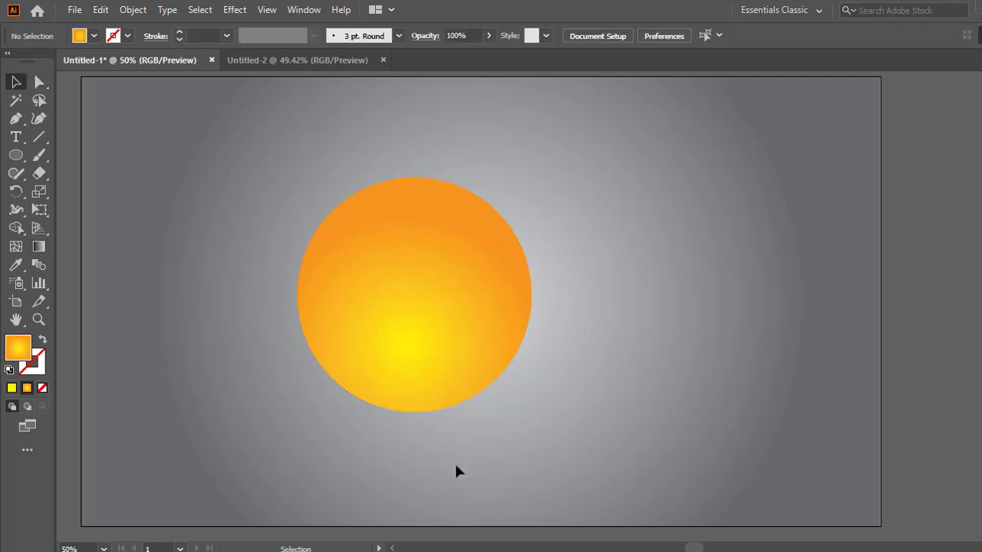
Step: Redraw the circle's radial gradient from near its lower edge to its upper-right part, then deselect the circle
left_click(324, 294)
key("g")
mouse_move(412, 397)
left_mouse_down()
mouse_move(438, 322)
mouse_move(430, 258)
mouse_move(449, 253)
mouse_move(442, 284)
left_mouse_up()
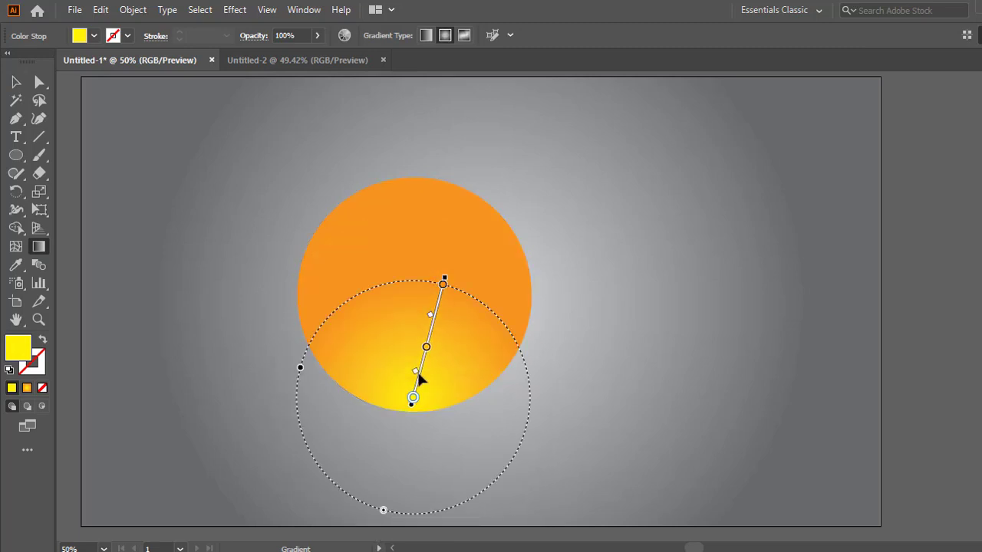
left_click_drag(399, 361, 482, 217)
left_click(16, 82)
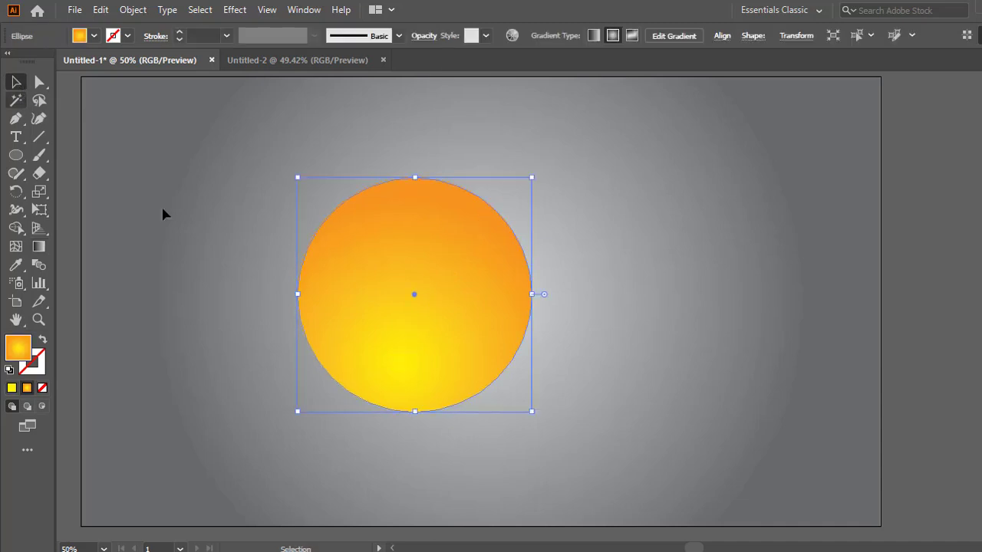
left_click(669, 414)
Step: Offset the gradient circle's path outward by 8 px with mitered joins
left_click(466, 323)
left_click(131, 10)
mouse_move(323, 374)
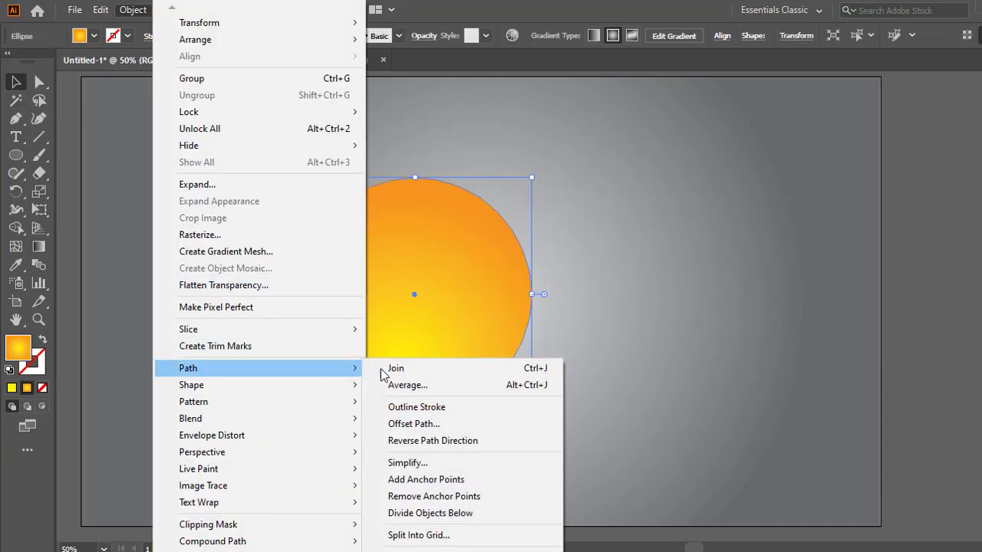
left_click(447, 423)
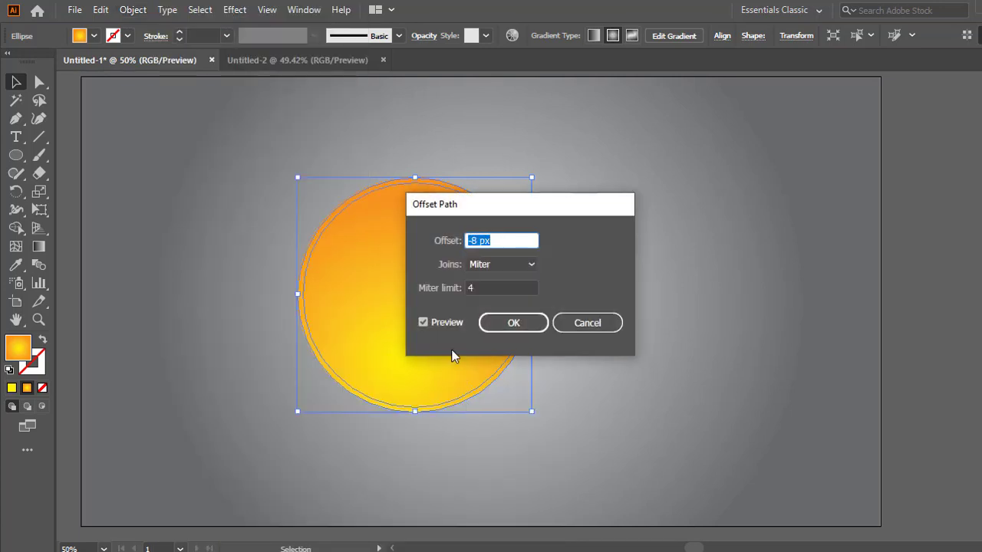
left_click_drag(487, 204, 717, 222)
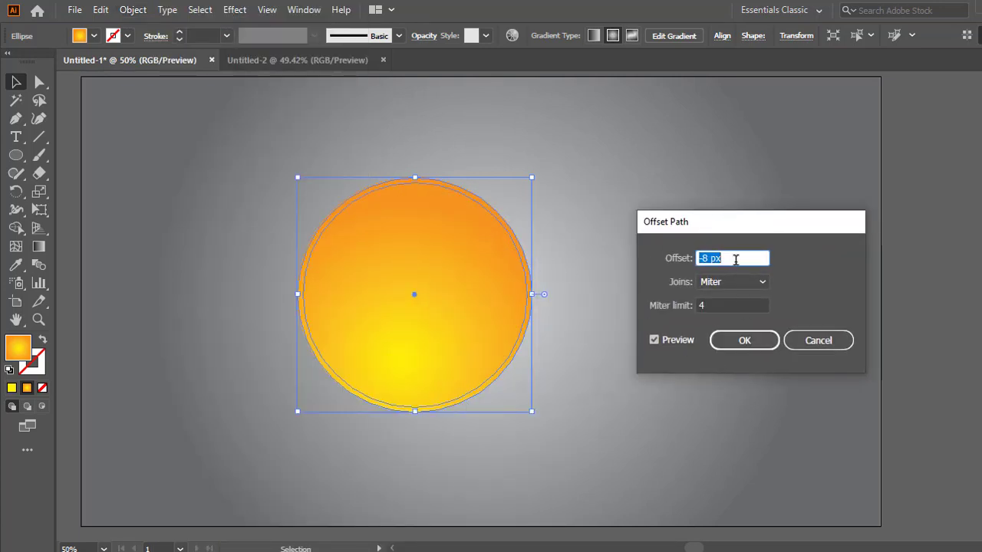
key("Up")
key("Up")
key("Up")
key("Up")
key("Up")
key("Up")
key("Up")
key("Up")
key("Up")
key("Up")
key("Up")
key("Up")
key("Up")
key("Up")
key("Up")
key("Up")
key("Up")
key("Up")
key("Up")
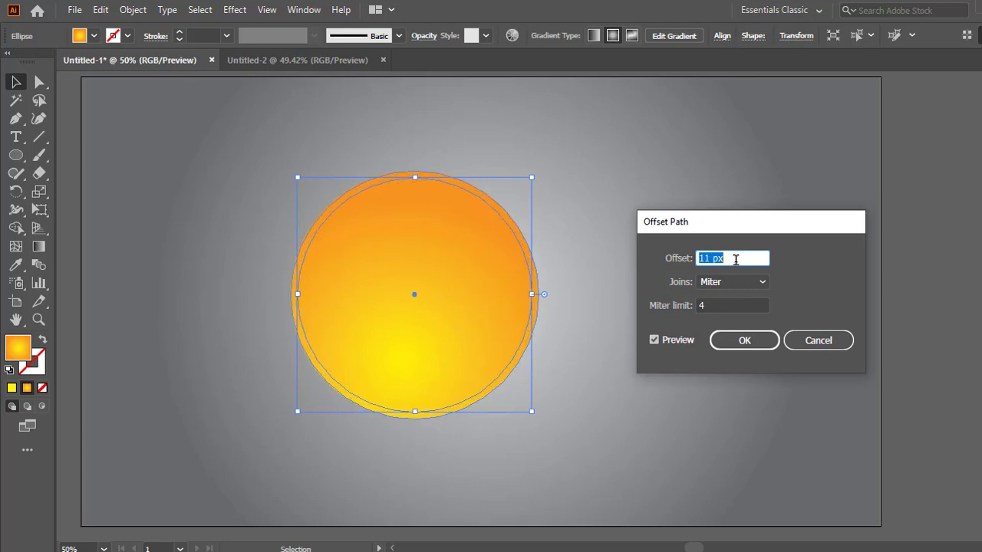
key("Down")
key("Down")
key("Down")
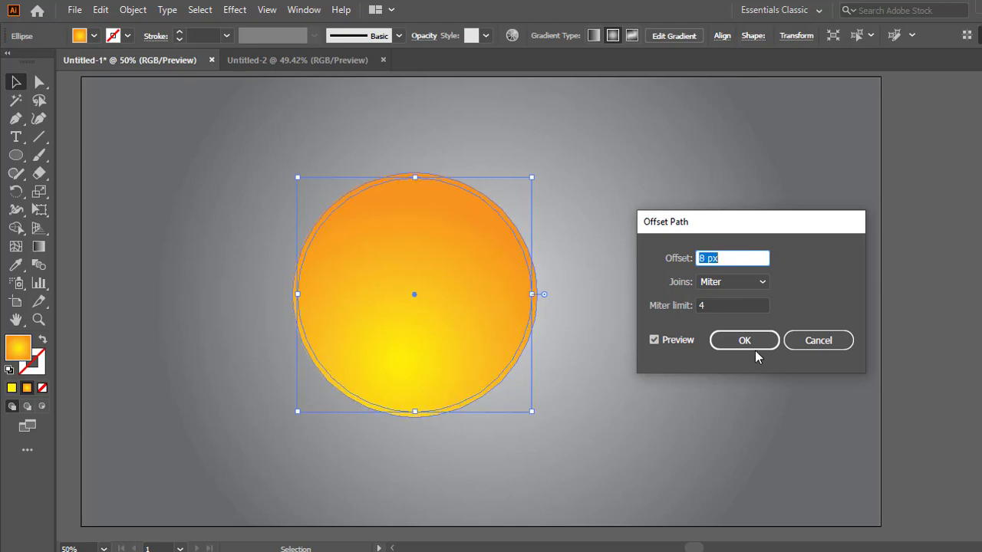
left_click(755, 349)
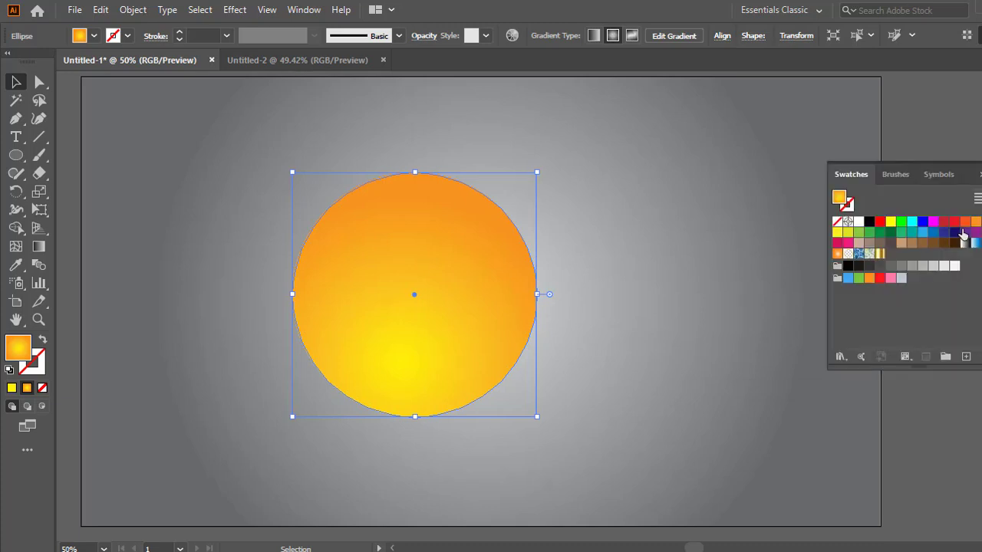
Step: Fill the larger offset circle with solid dark orange CE6D0D and deselect it
left_click(965, 221)
left_click(975, 223)
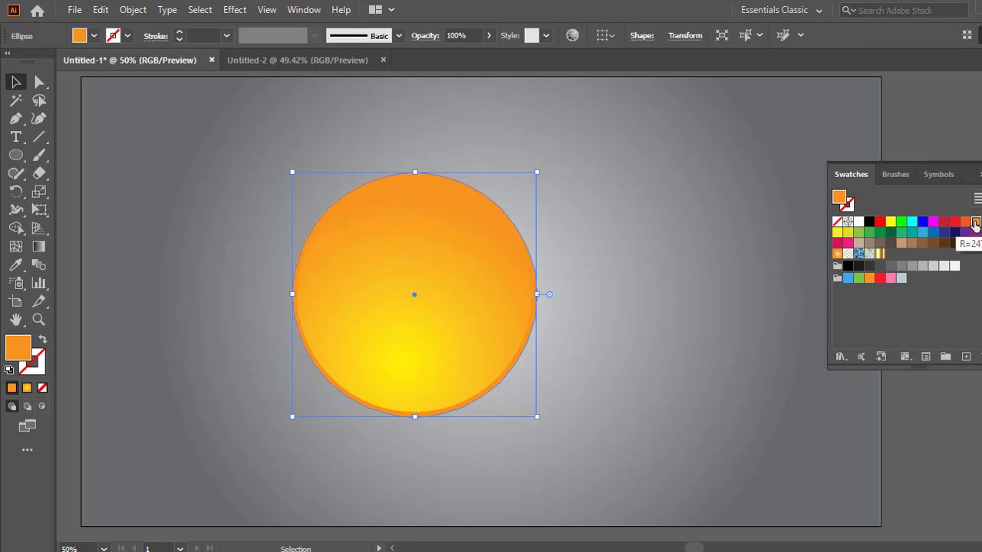
double_click(29, 352)
left_click_drag(424, 136, 652, 162)
left_click(806, 395)
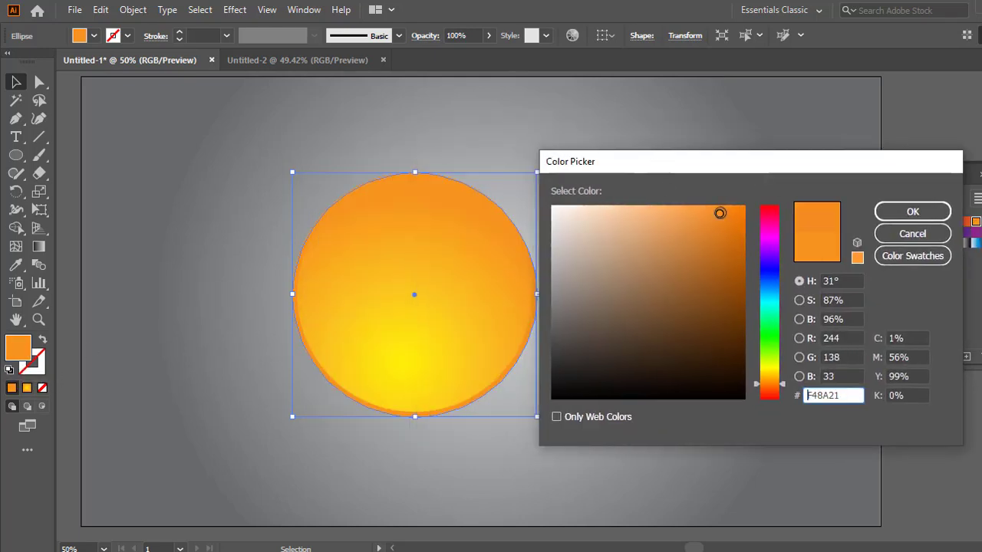
mouse_move(719, 213)
left_mouse_down()
mouse_move(723, 226)
mouse_move(736, 221)
mouse_move(732, 242)
left_mouse_up()
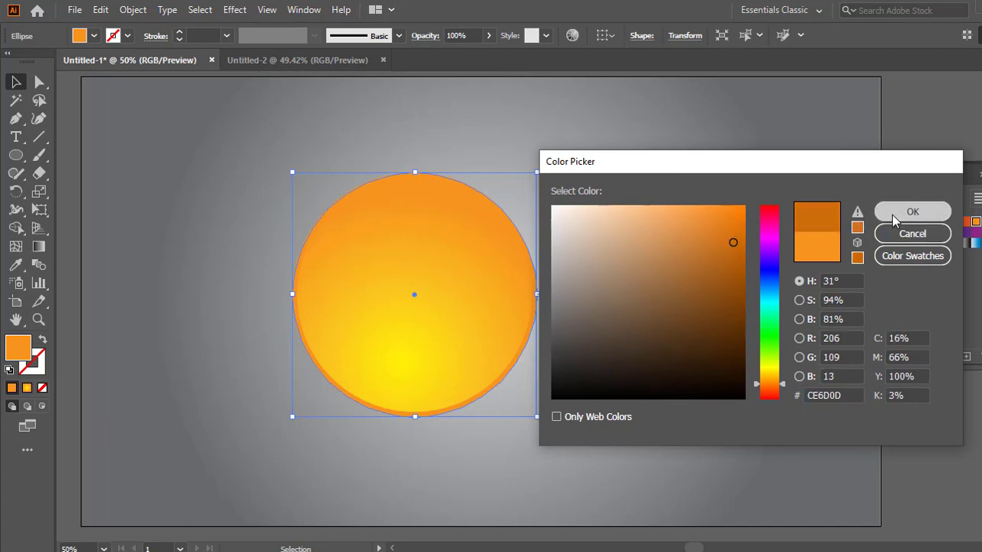
left_click(912, 213)
left_click(157, 288)
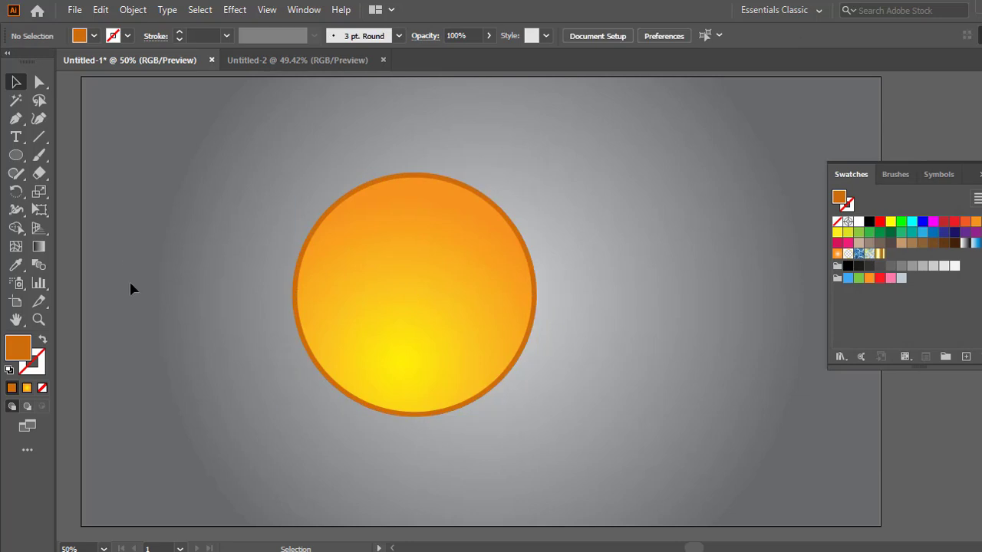
Step: Paste a copy of the gradient circle on the right of the artboard and overlap it with a slightly lower duplicate
left_click(412, 337)
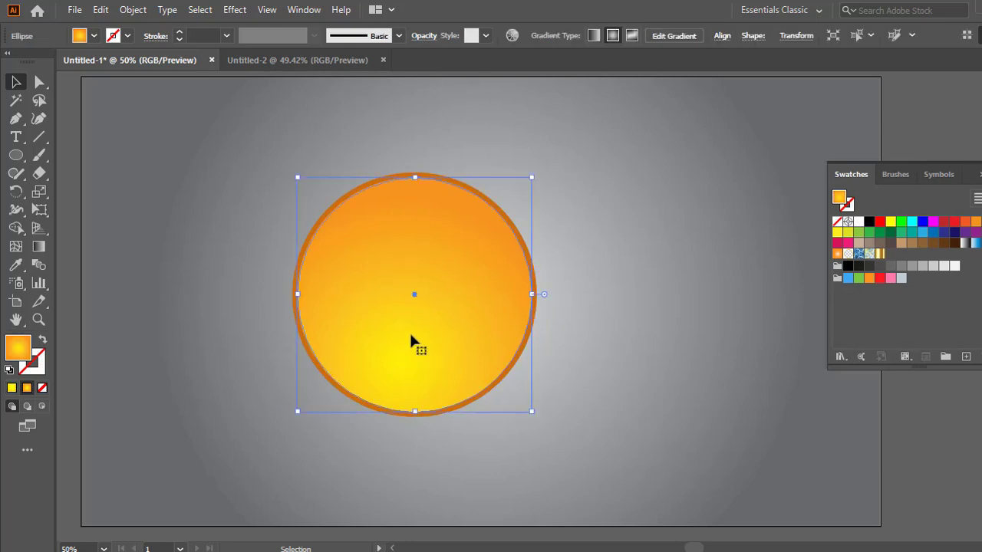
left_click(102, 11)
left_click(151, 83)
left_click(100, 10)
left_click(165, 100)
left_click_drag(561, 324, 687, 353)
left_click_drag(700, 237, 701, 236)
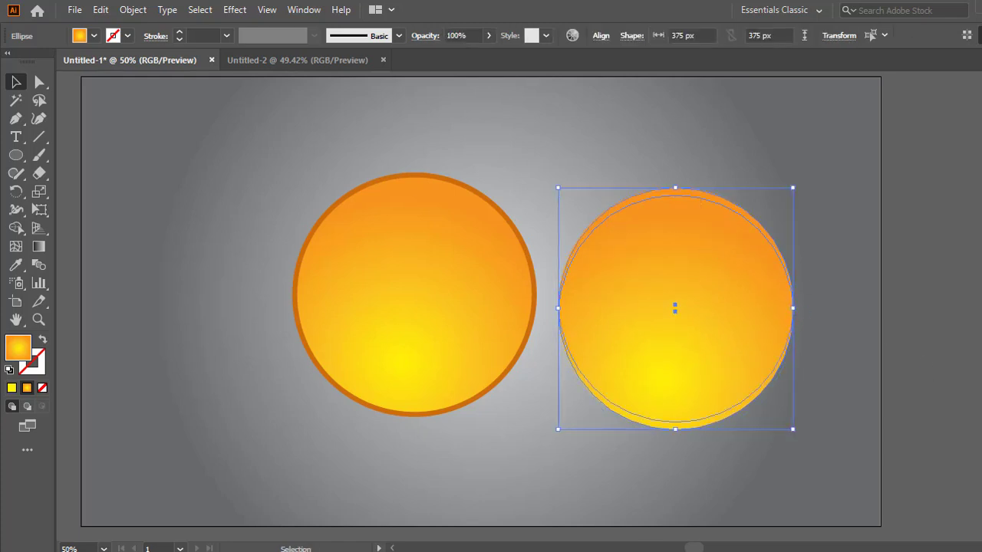
Step: Subtract the front circle from the one behind with Pathfinder Minus Front to leave a thin upper crescent, and deselect it
key("ctrl+shift+F9")
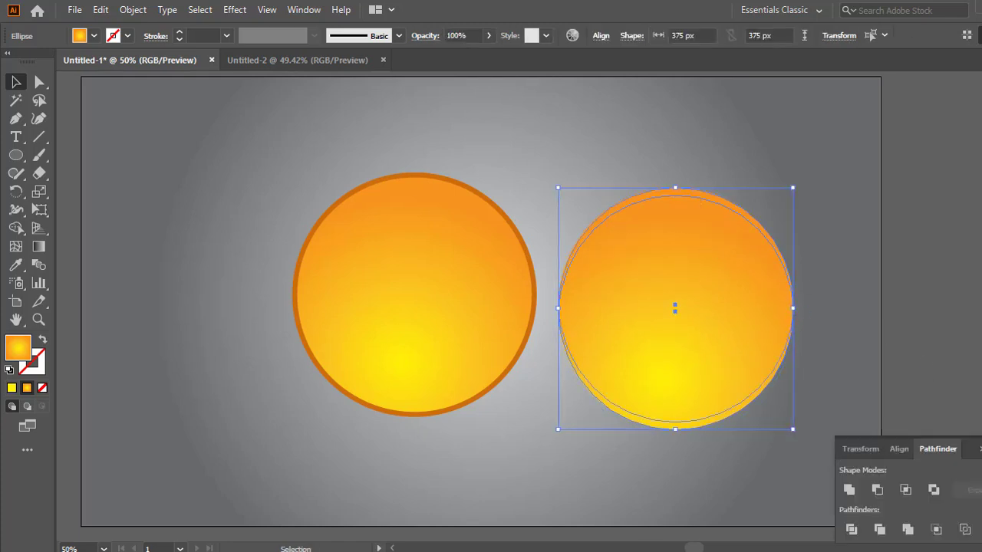
left_click(877, 490)
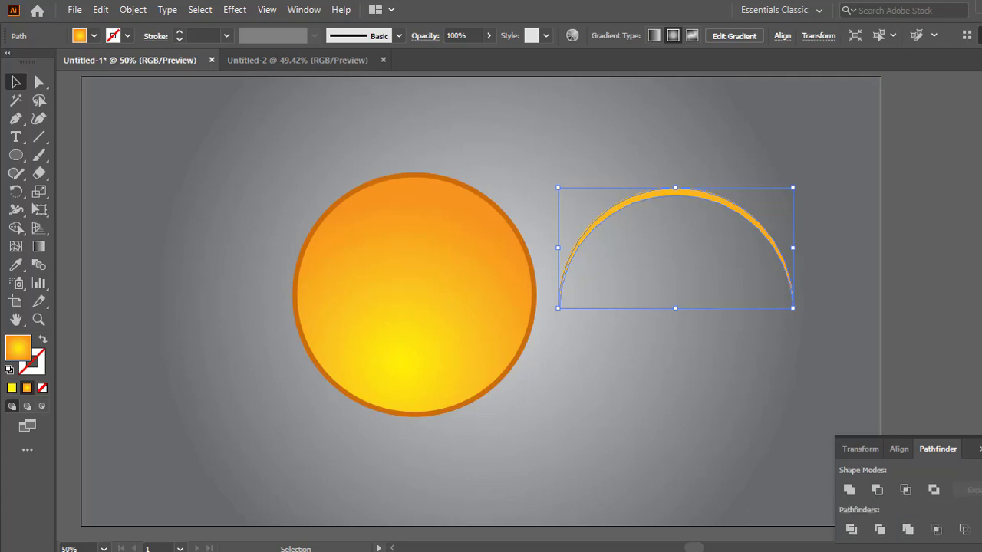
left_click(912, 143)
Step: Copy the gradient circle, paste it in front and move the duplicate to the lower left of the original
left_click(424, 285)
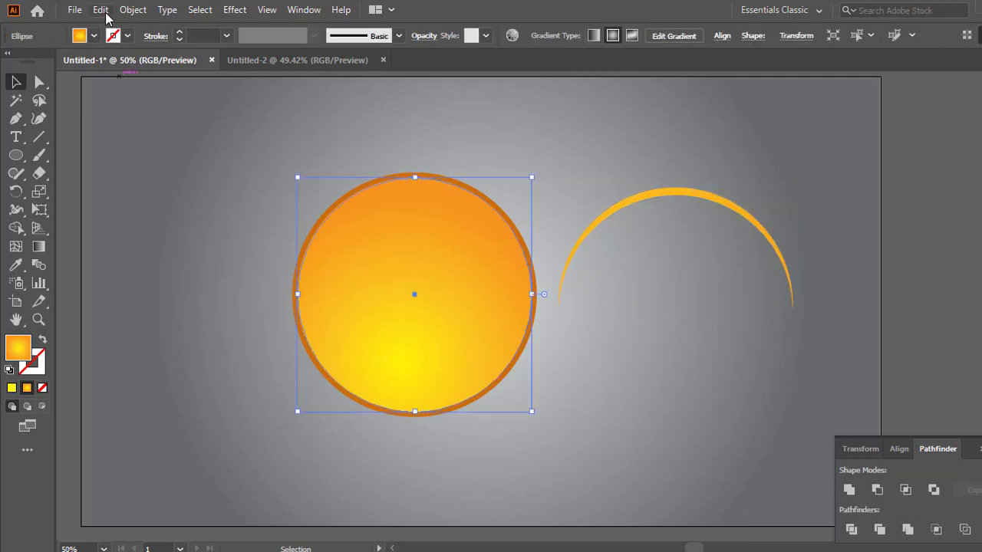
left_click(104, 12)
left_click(125, 82)
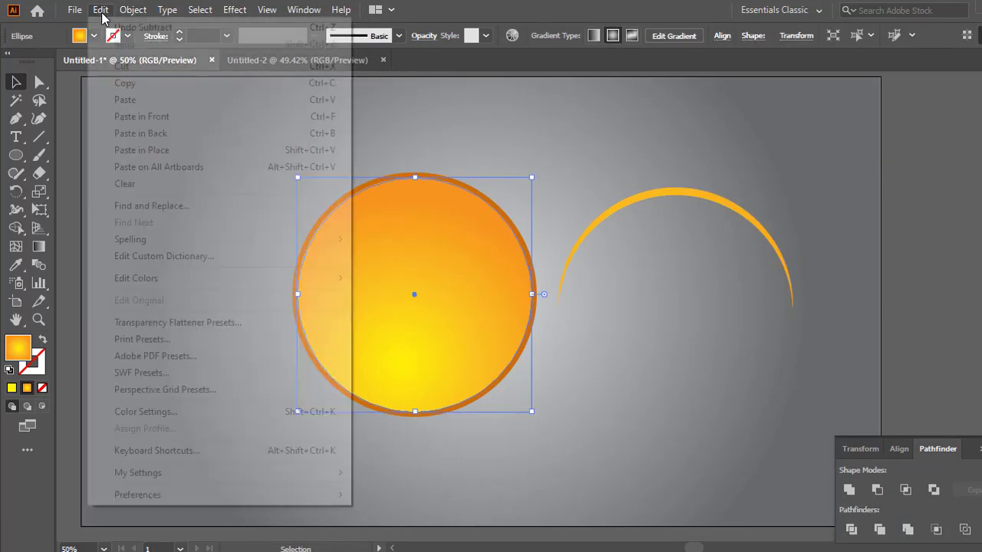
left_click(100, 9)
left_click(142, 116)
left_click_drag(369, 315, 269, 374)
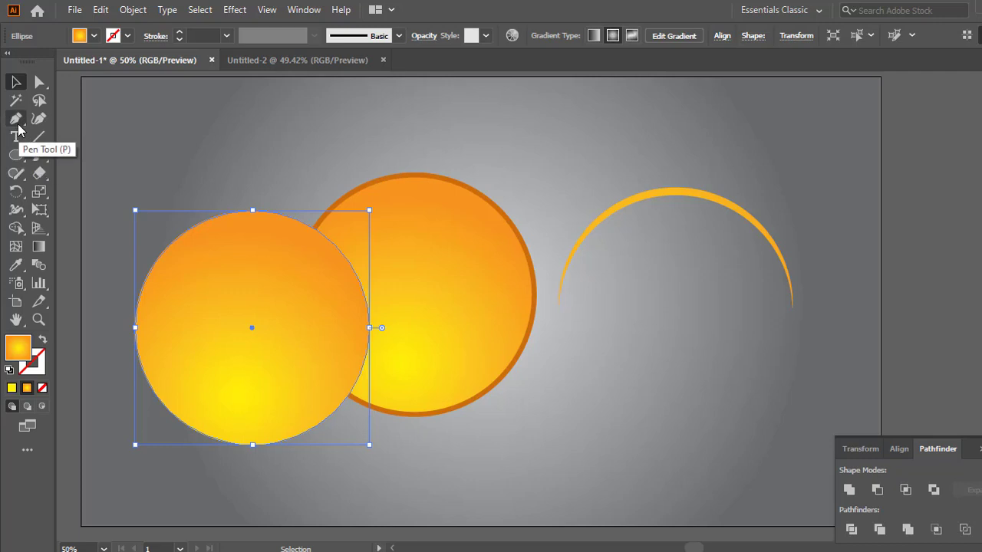
Step: Pull the duplicate circle's bottom anchor point upward to form a dome with a concave lower edge
left_click(40, 82)
mouse_move(252, 445)
left_mouse_down()
mouse_move(226, 310)
mouse_move(220, 193)
left_mouse_up()
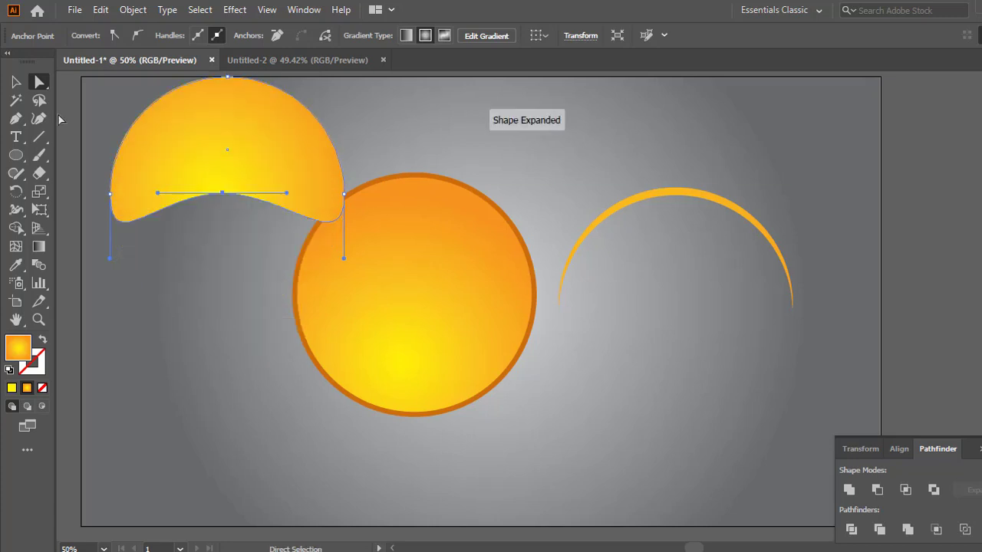
key("v")
Step: Fill the dome with a white-to-black linear gradient running vertically from white at its top to black below
key("ctrl+F9")
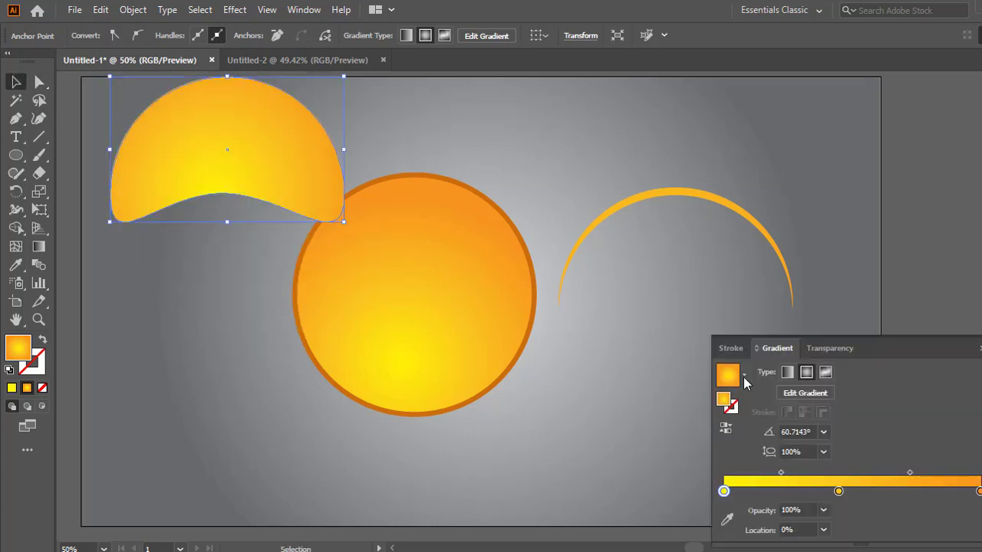
left_click(744, 375)
left_click_drag(742, 439, 741, 405)
left_click(693, 404)
left_click(39, 246)
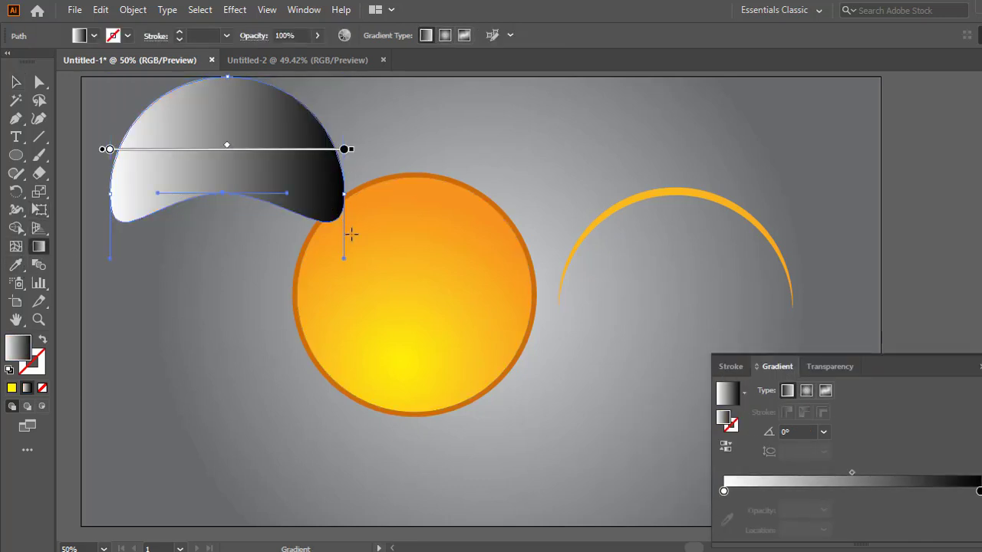
mouse_move(361, 280)
left_mouse_down()
mouse_move(363, 97)
mouse_move(361, 269)
left_mouse_up()
left_click(16, 82)
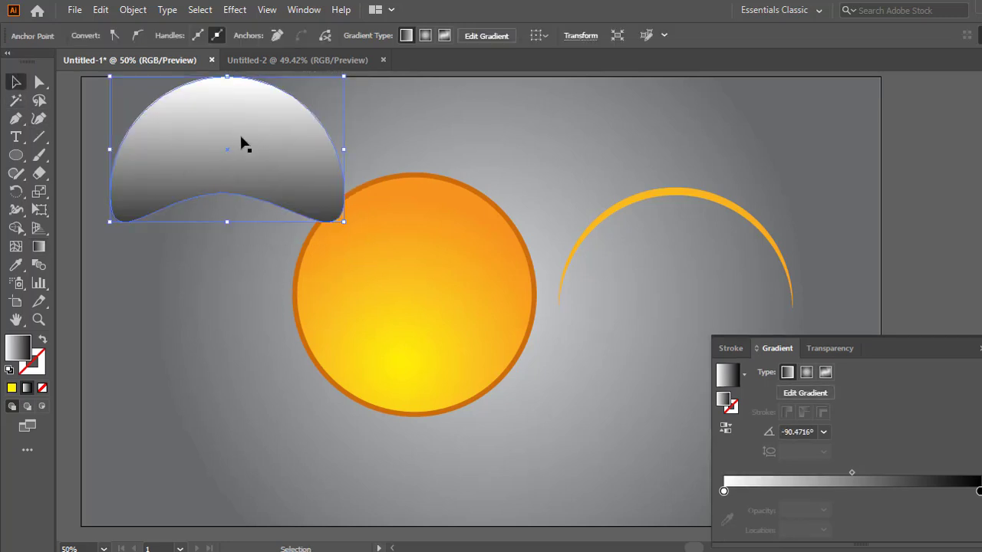
Step: Align the dome with the upper part of the gradient circle and blend it with Screen mode at 76% opacity
left_click_drag(313, 182, 429, 245)
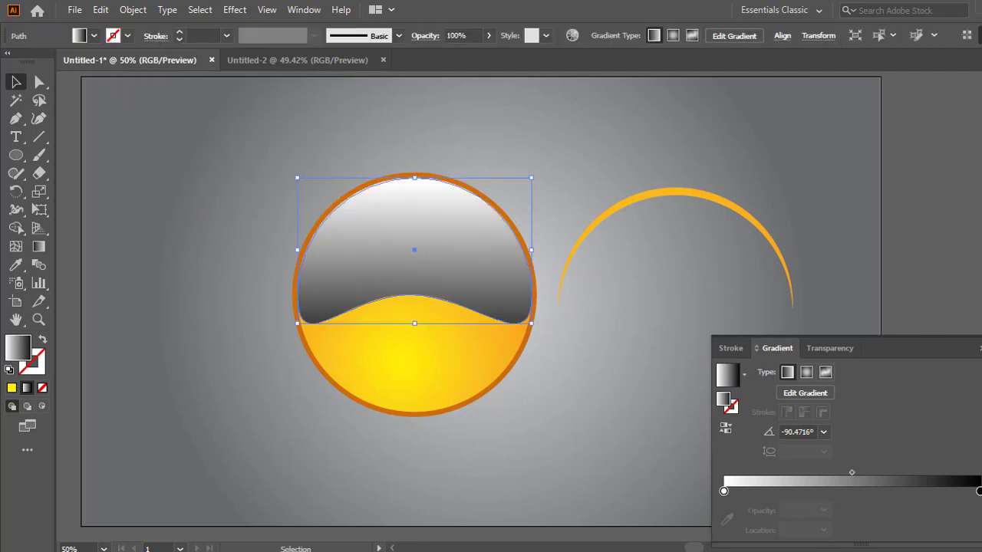
left_click(829, 348)
left_click(903, 398)
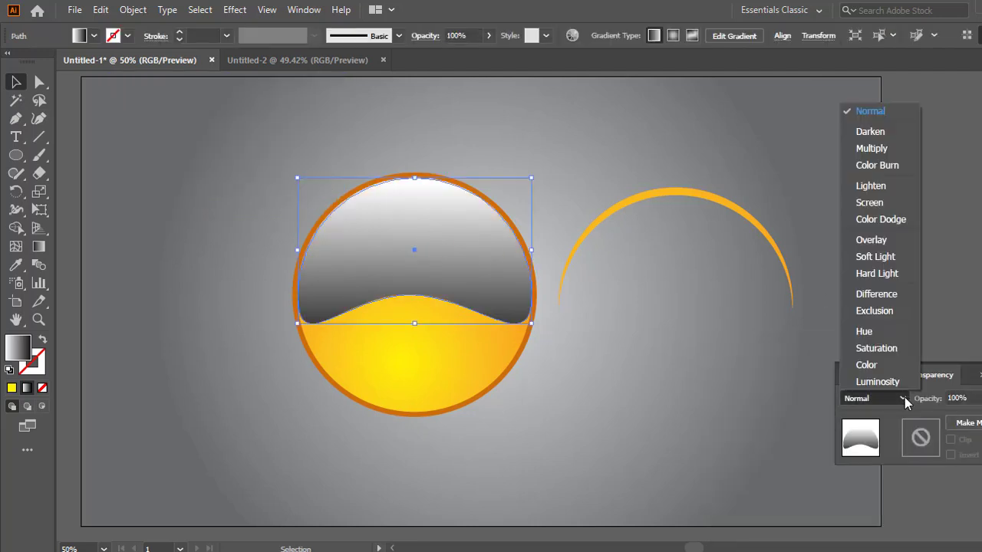
left_click(883, 202)
left_click(976, 398)
left_click_drag(980, 418, 974, 420)
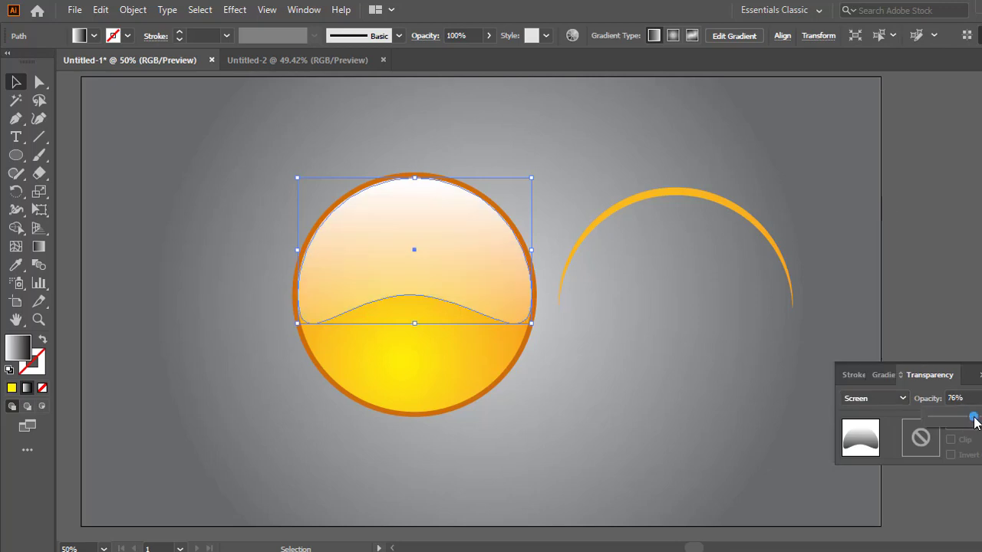
left_click(934, 311)
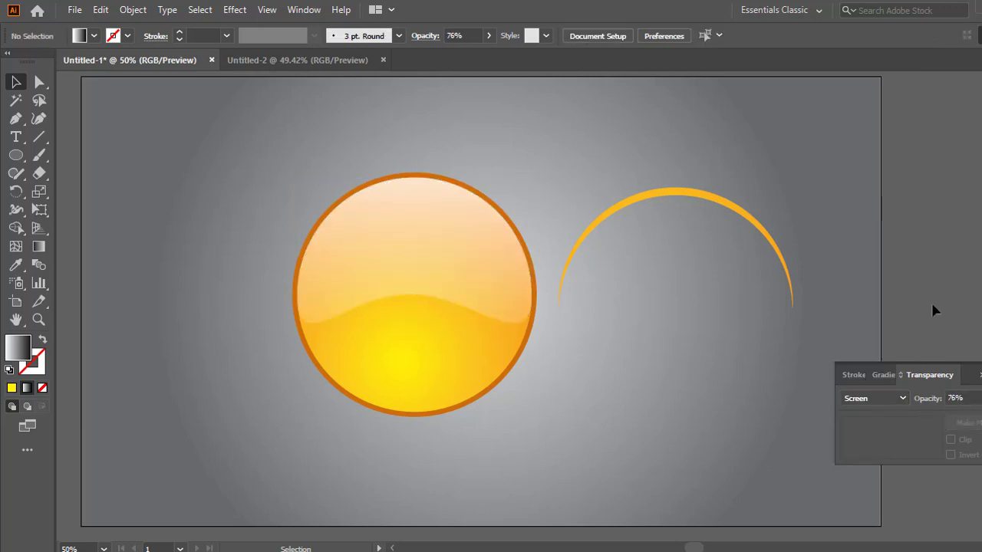
Step: Raise the centre anchor of the highlight's lower edge for a higher arch, and deselect the shape
left_click(409, 278)
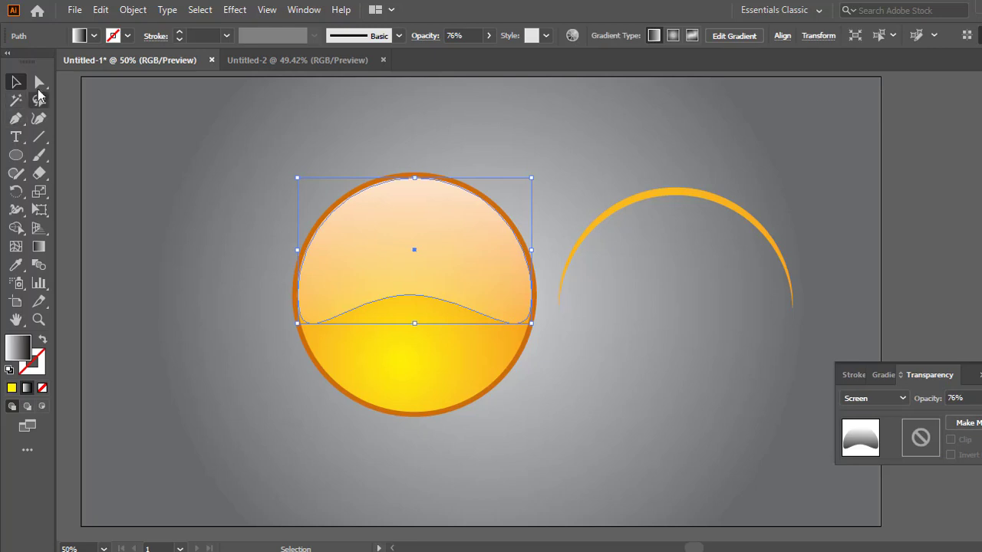
left_click(39, 82)
left_click_drag(409, 295, 409, 265)
mouse_move(297, 358)
left_mouse_down()
mouse_move(306, 361)
mouse_move(298, 358)
left_mouse_up()
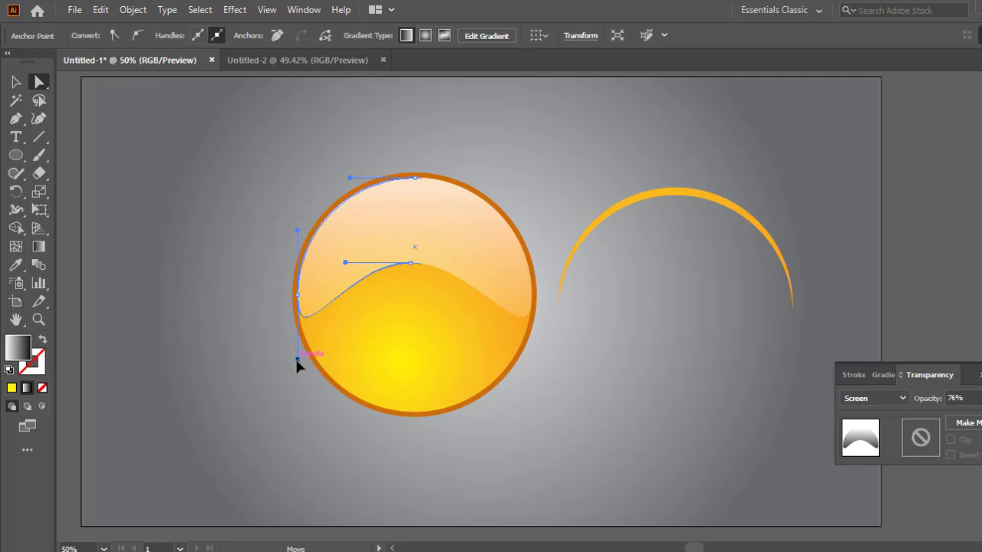
left_click(380, 489)
left_click(16, 82)
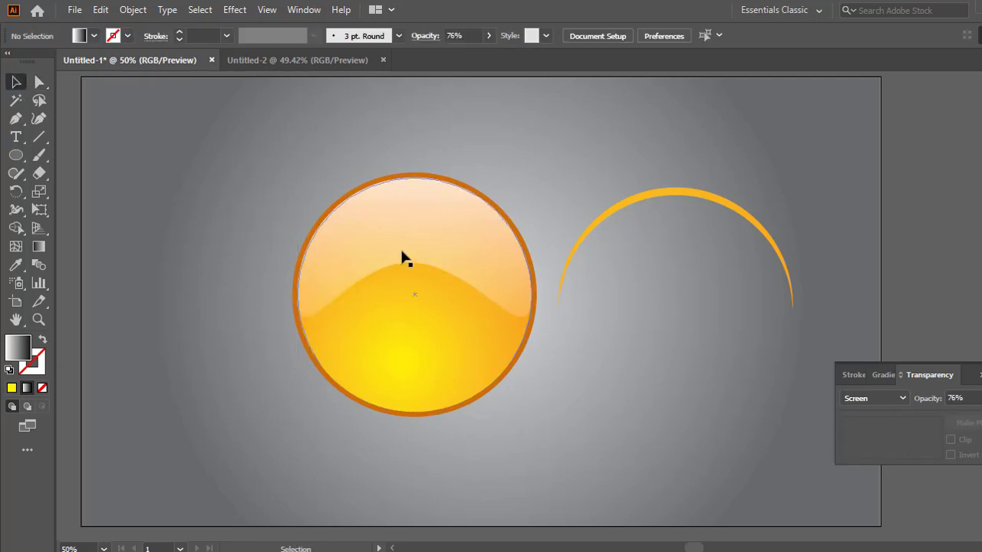
Step: Shorten the highlight's vertical gradient so its black end sits near the circle's centre
left_click(401, 256)
left_click(38, 246)
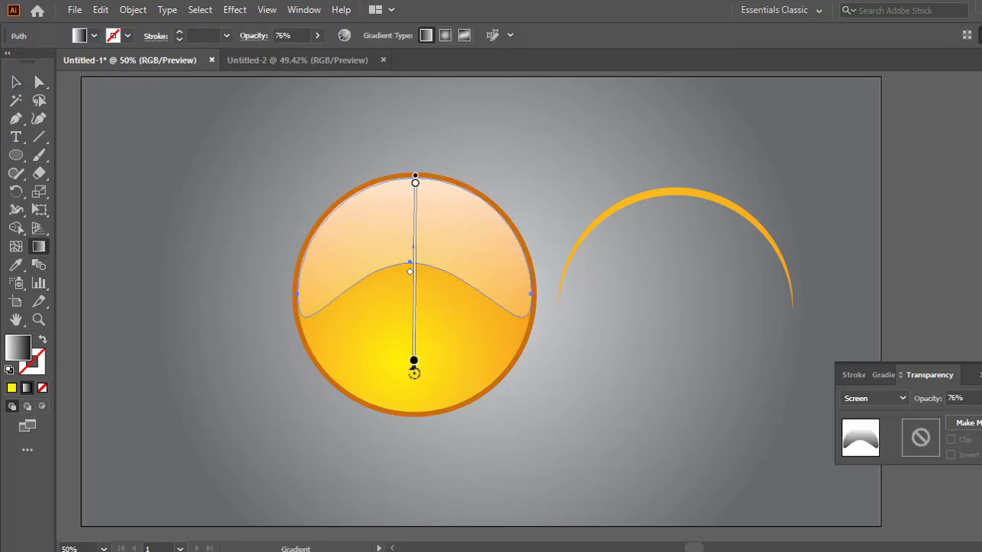
left_click_drag(413, 362, 415, 297)
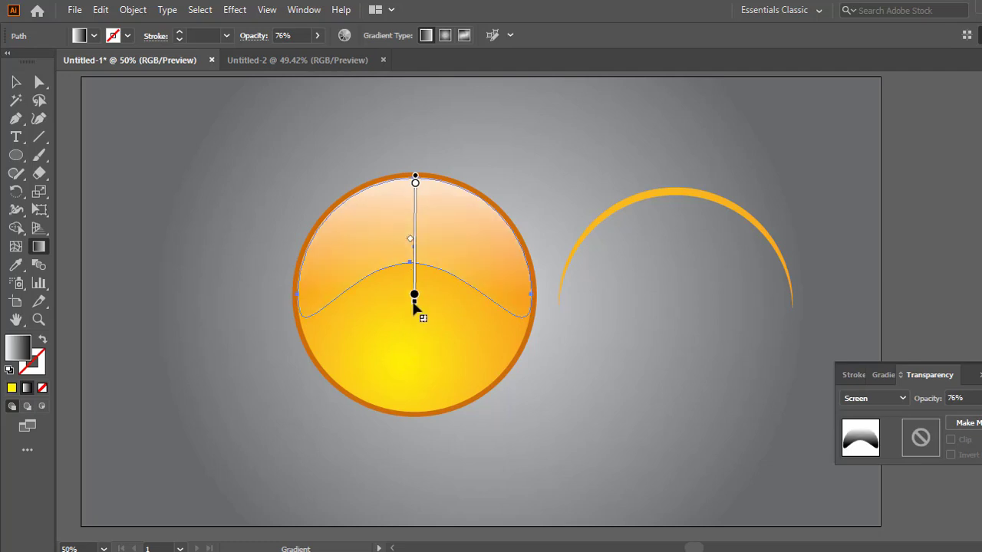
left_click(15, 83)
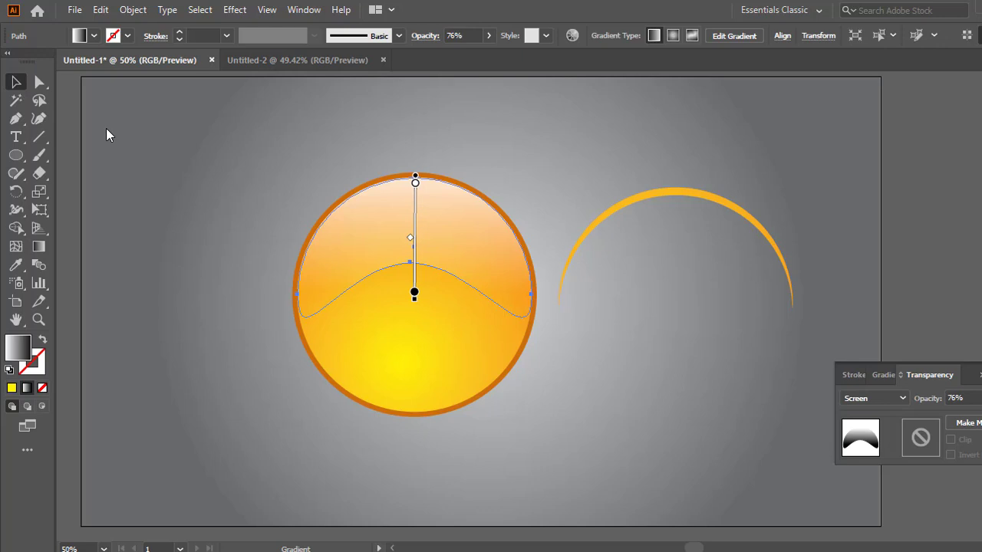
Step: Set the highlight's opacity to 100% and deselect it
left_click(980, 407)
left_click_drag(974, 416, 981, 417)
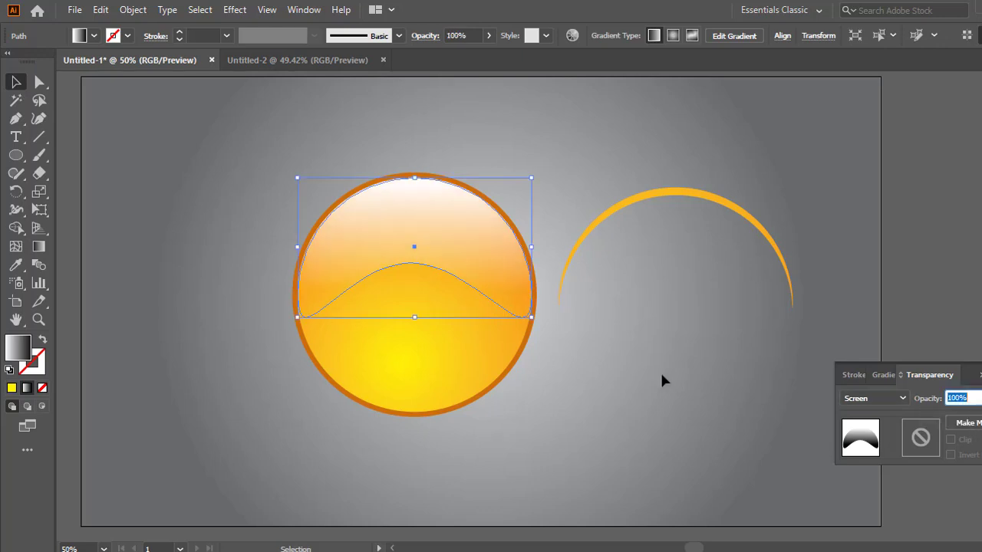
left_click(566, 498)
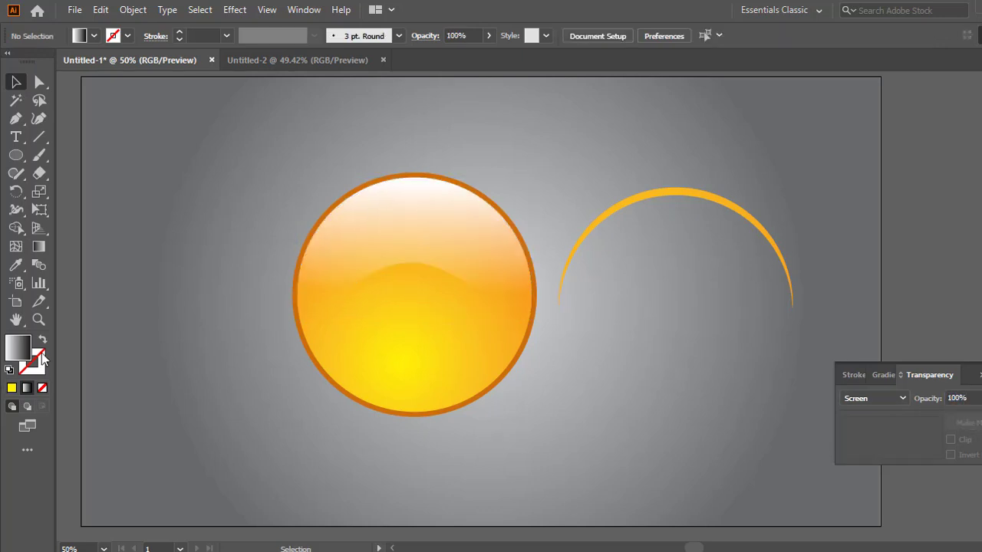
Step: Fill the crescent with white and fit it along the circle's inner upper edge, just inside the dark orange rim
left_click(703, 201)
left_click(981, 175)
left_click(858, 222)
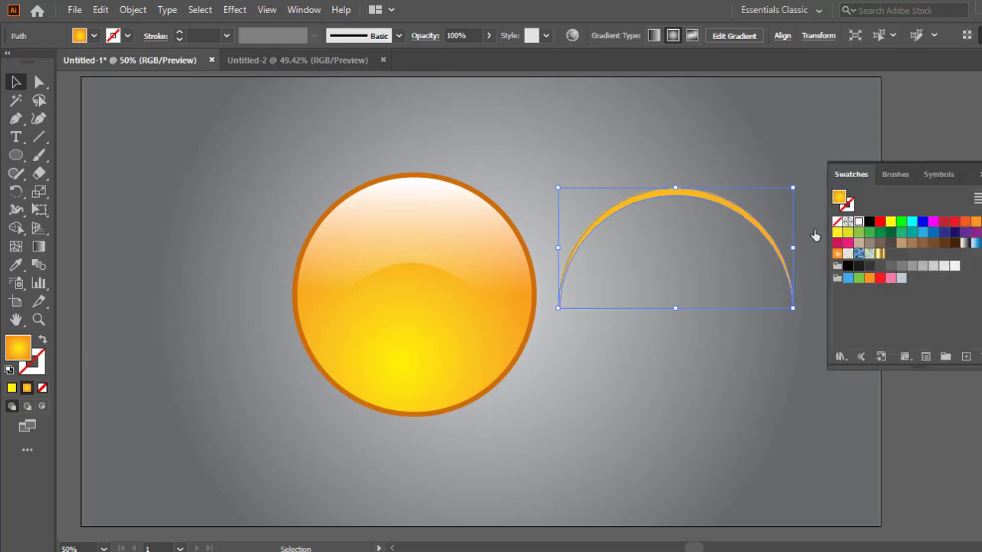
left_click_drag(695, 196, 441, 193)
left_click(648, 242)
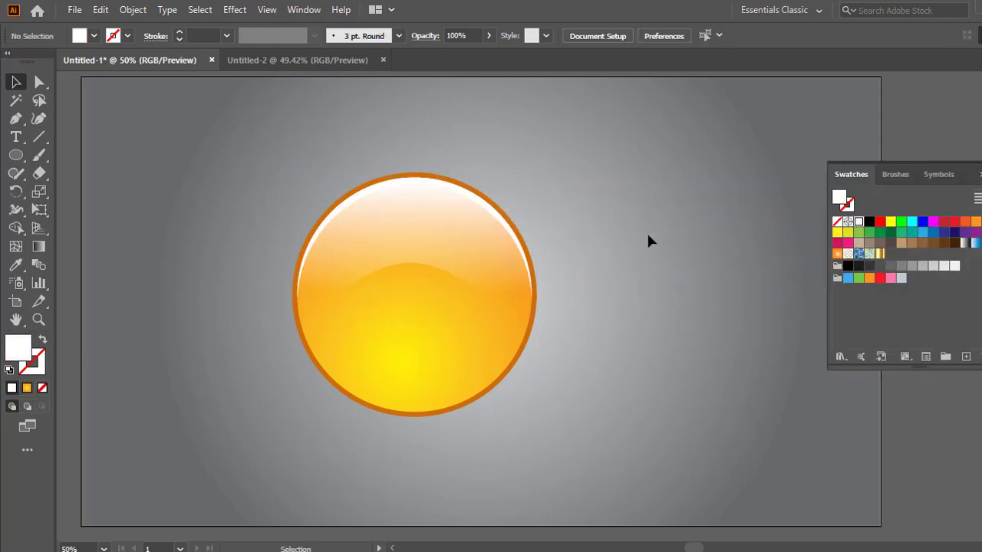
Step: Draw a white rectangle without a stroke on the grey background to the right of the circle
left_click(980, 175)
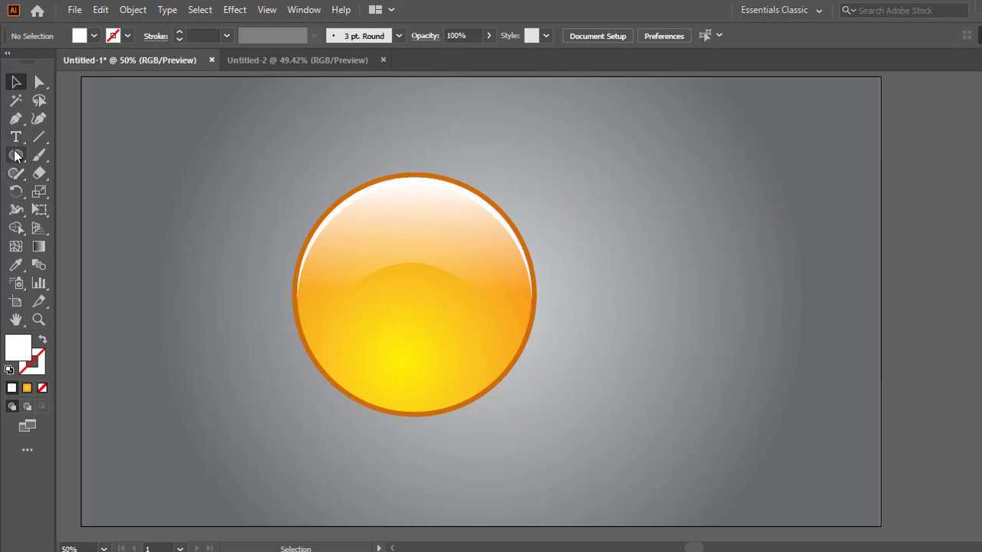
left_click_drag(16, 155, 84, 155)
left_click_drag(607, 179, 764, 301)
Step: Reshape the rectangle into a right-pointing triangle using its right edge's midpoint as the tip, and scale it to about half size
left_click(15, 118)
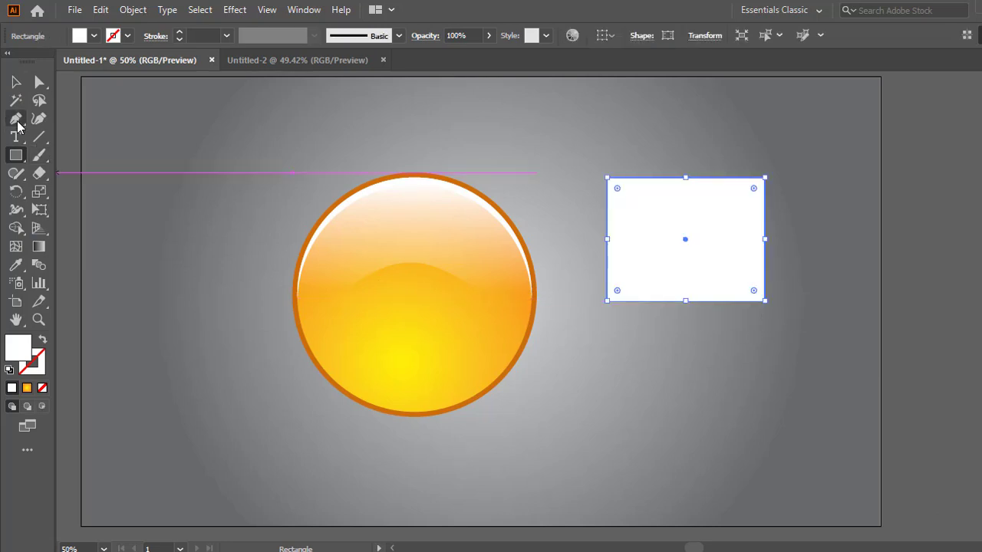
left_click(764, 241)
left_click(765, 179)
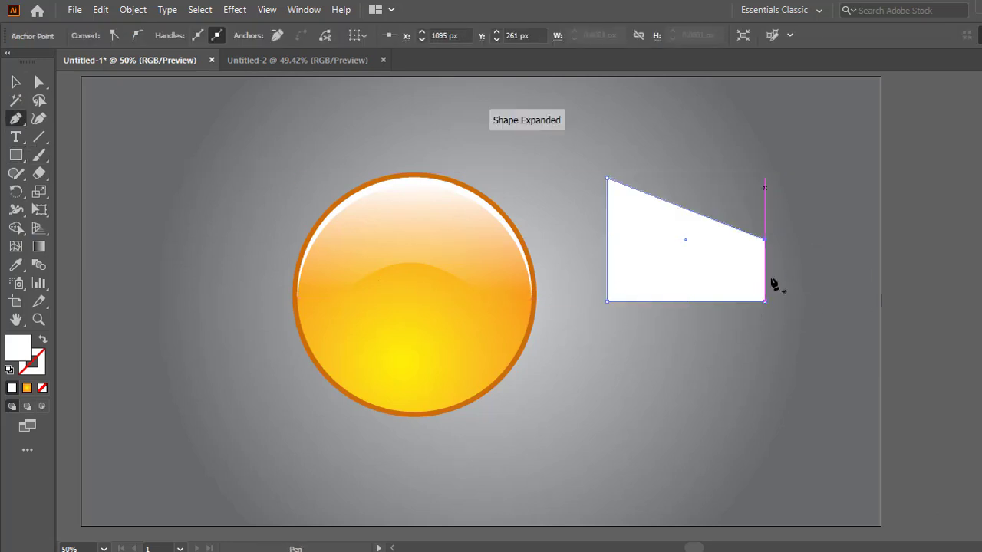
left_click(764, 301)
left_click(16, 82)
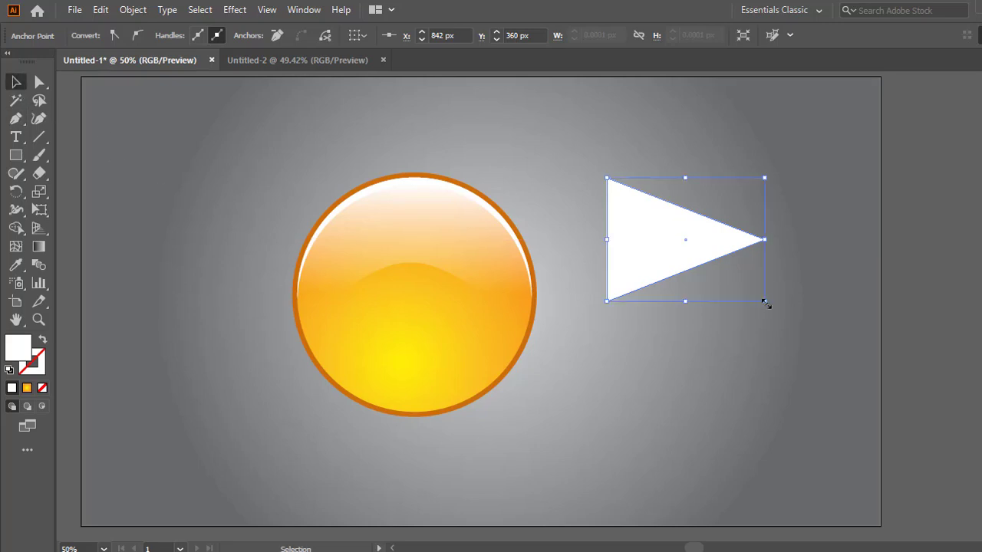
left_click_drag(767, 304, 688, 256)
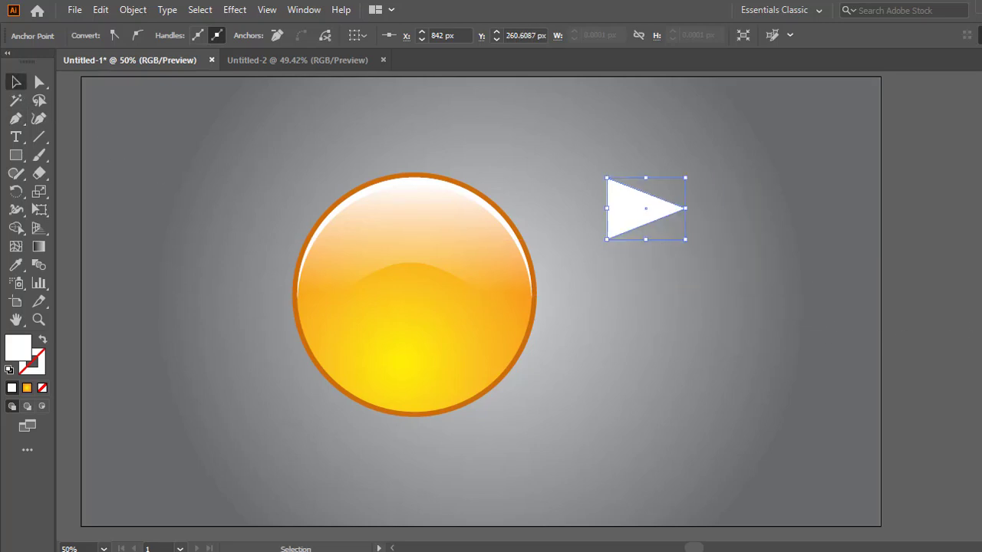
Step: Fill the triangle with a white-to-black linear gradient whose white end starts beyond its left edge and black end lies at the tip
key("ctrl+F9")
left_click(744, 392)
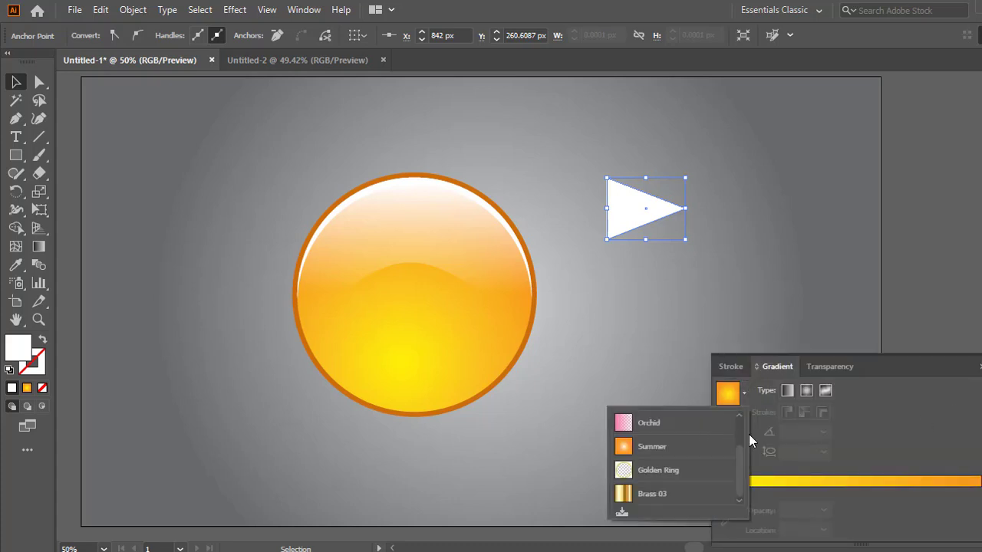
scroll(739, 458, "up", 1)
left_click(691, 421)
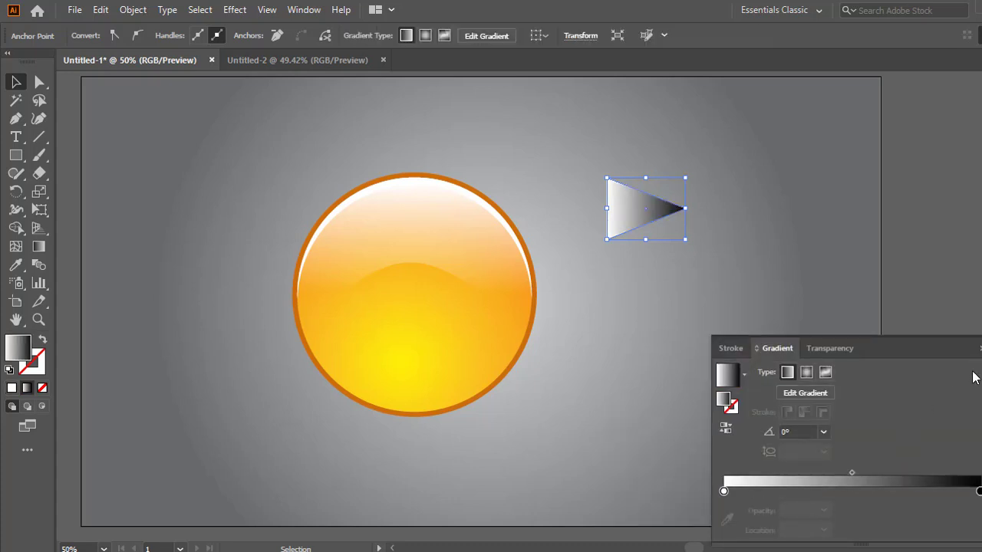
left_click(39, 246)
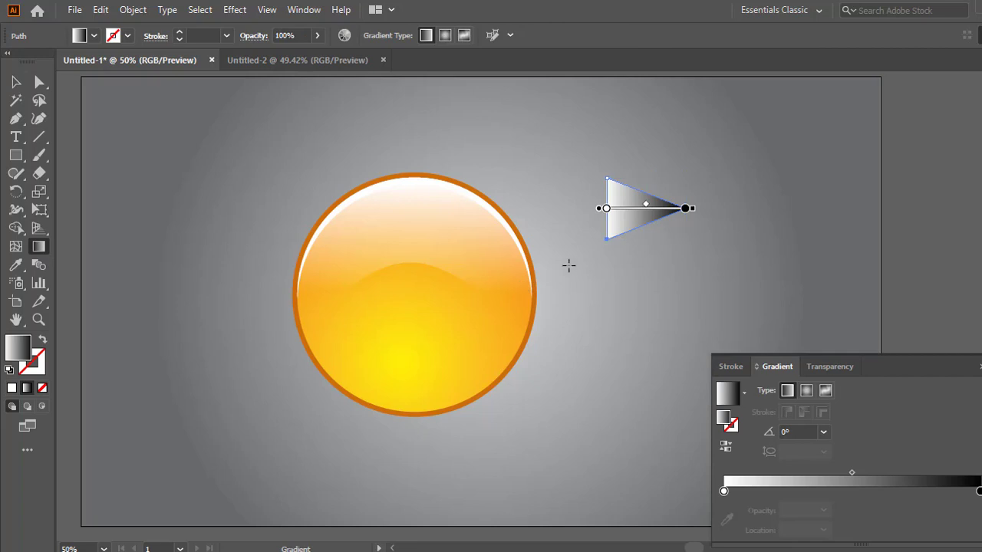
mouse_move(567, 265)
left_mouse_down()
mouse_move(683, 259)
mouse_move(713, 268)
mouse_move(685, 266)
left_mouse_up()
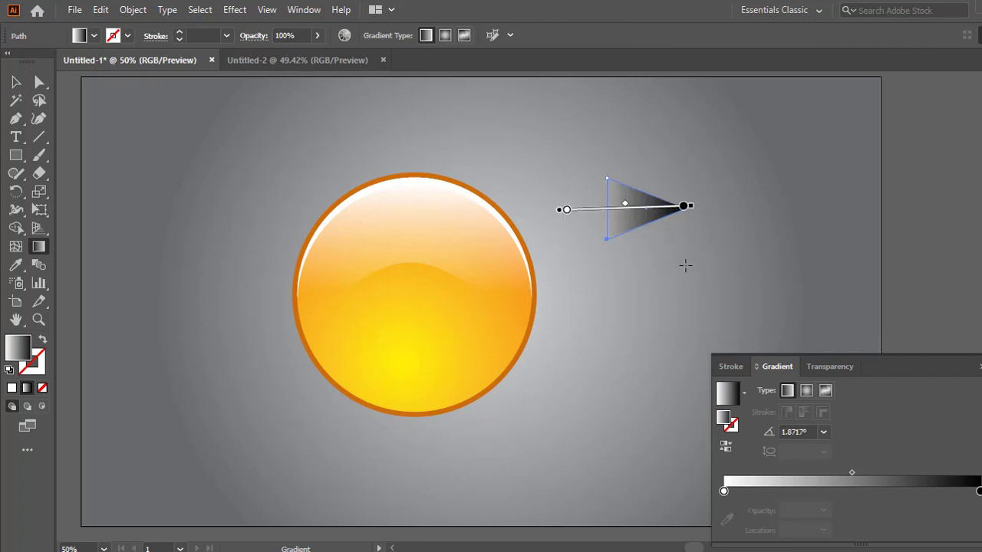
Step: Offset the triangle's path outward with Miter joins to make a slightly larger triangle around it
left_click(16, 82)
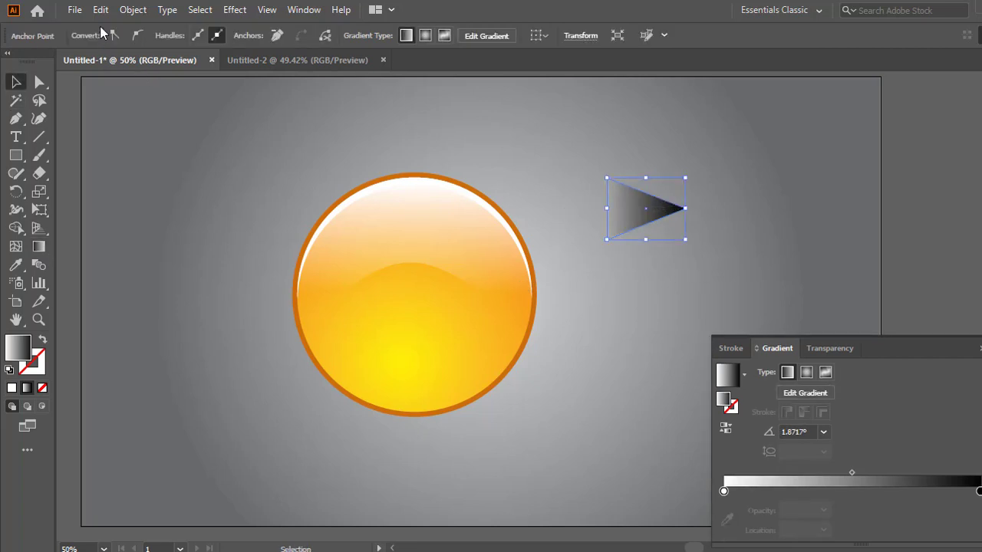
left_click(133, 9)
mouse_move(340, 368)
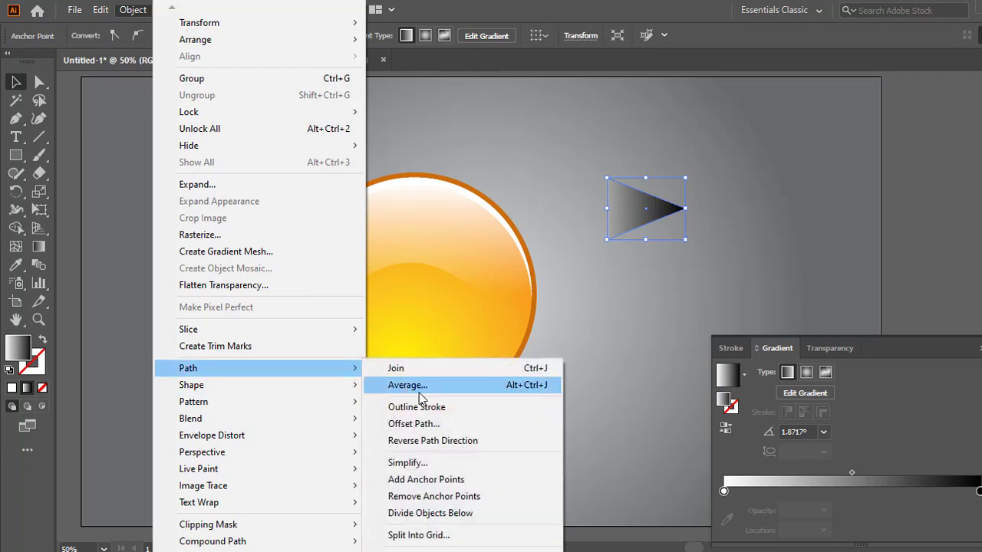
left_click(449, 423)
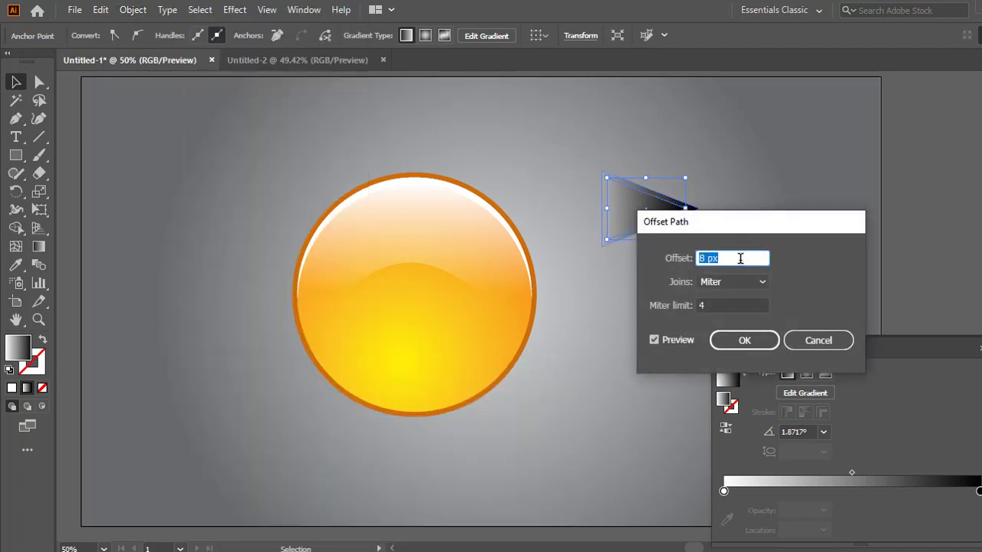
left_click(741, 342)
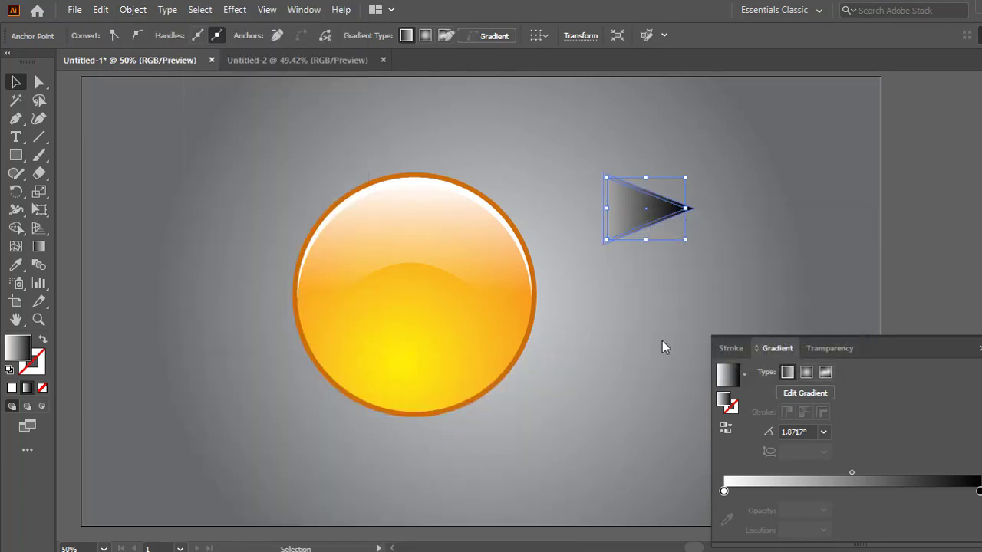
Step: Fill the larger outer triangle with solid black so it forms a border
left_click(671, 226)
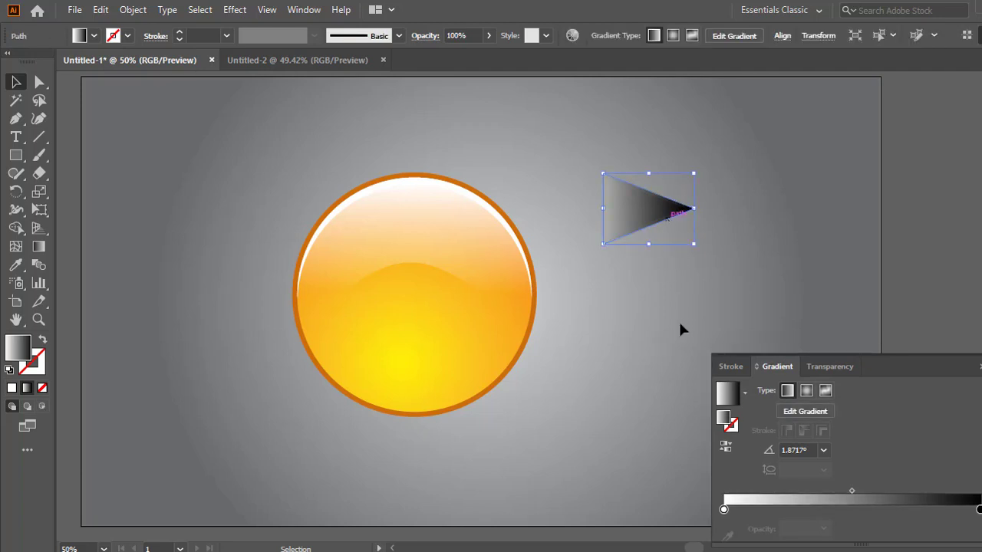
left_click(981, 179)
left_click(848, 266)
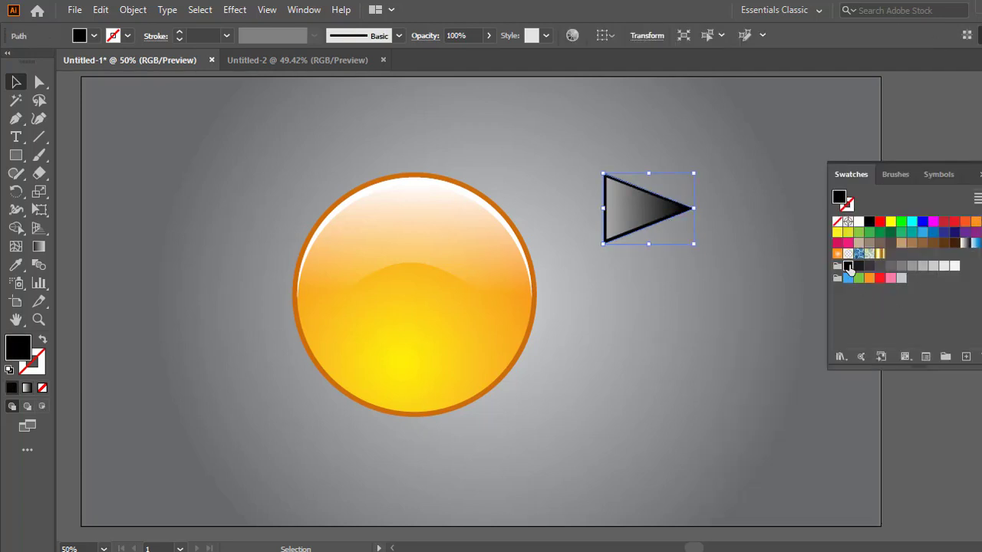
Step: Change the inner triangle's white gradient stop to a Grayscale dark grey of 78% K, and finish editing the gradient
left_click(620, 219)
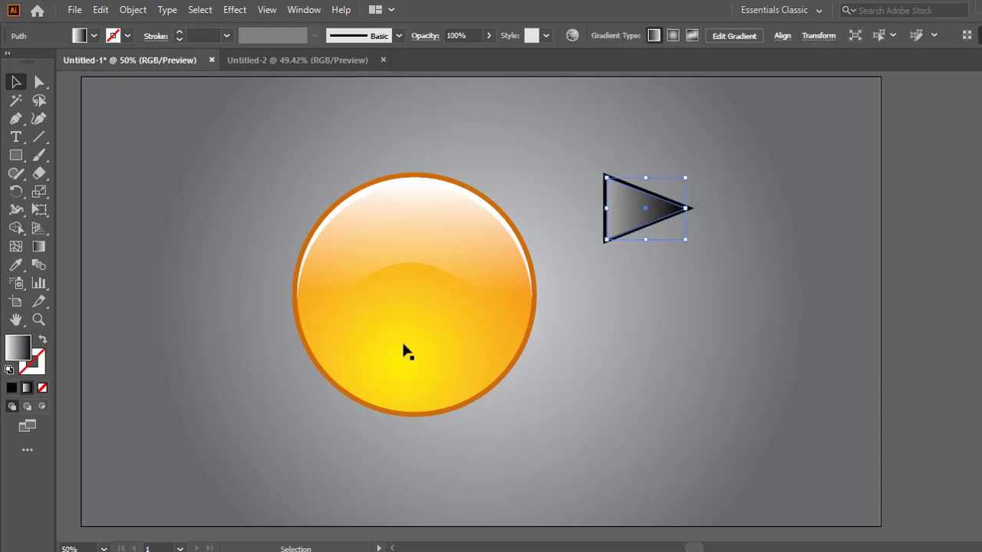
left_click(38, 246)
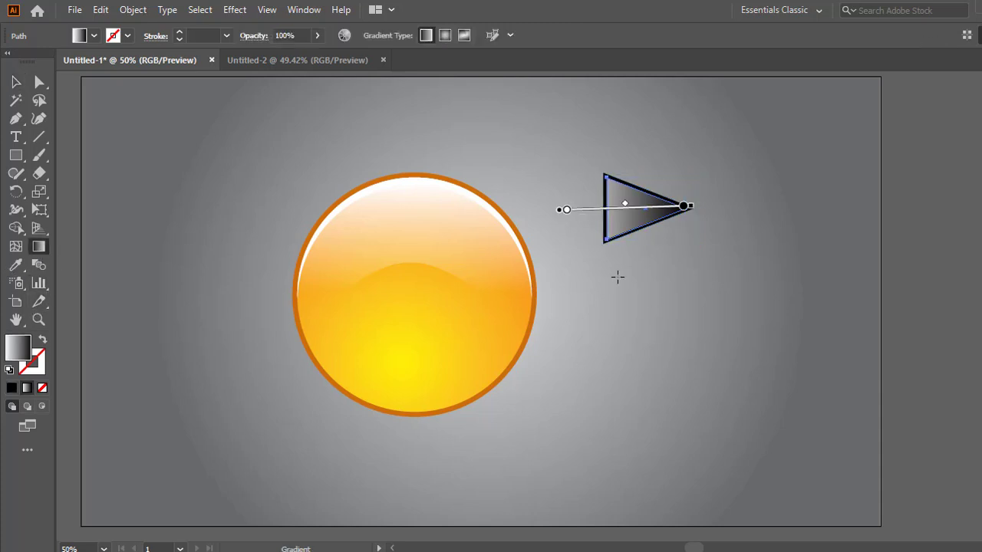
left_click(981, 452)
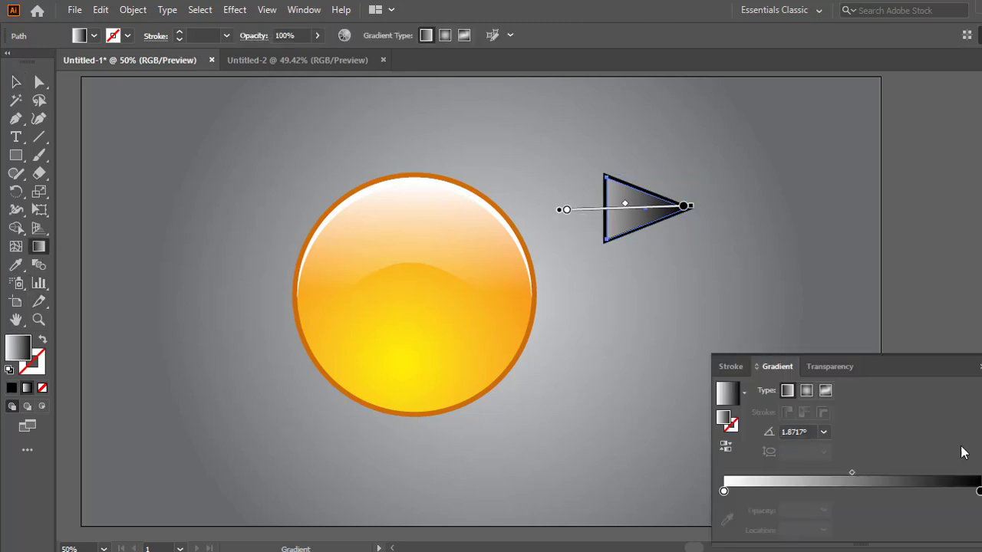
double_click(725, 492)
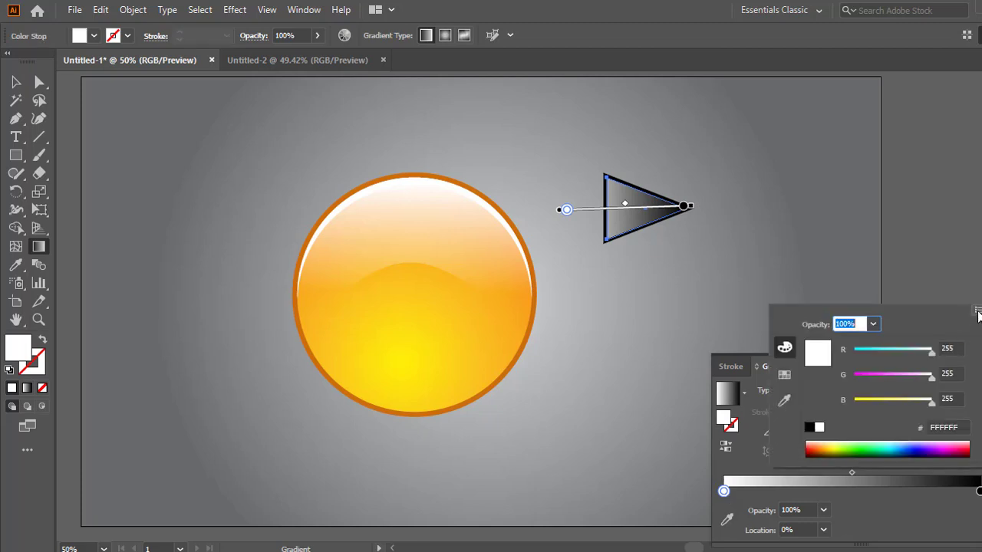
left_click(977, 311)
left_click(905, 314)
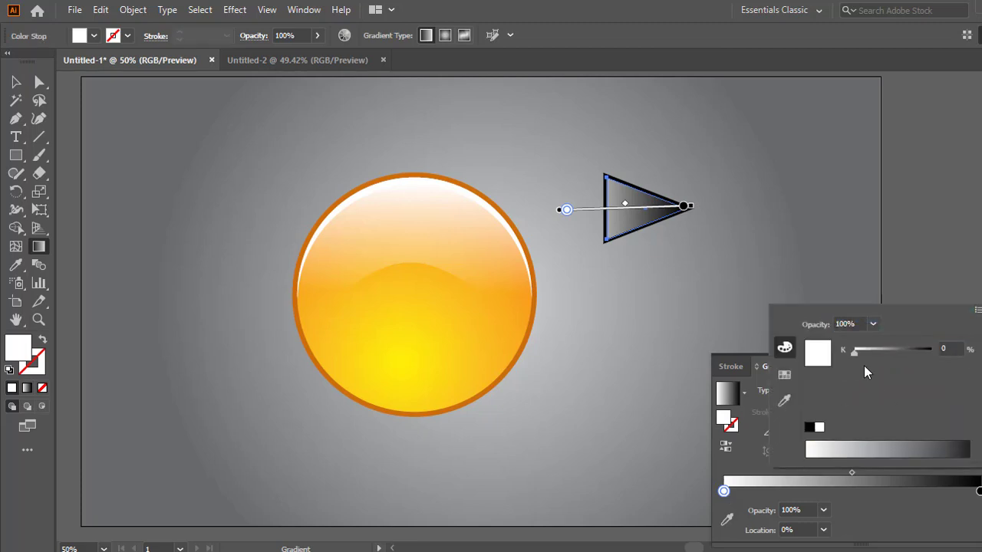
left_click_drag(862, 352, 913, 355)
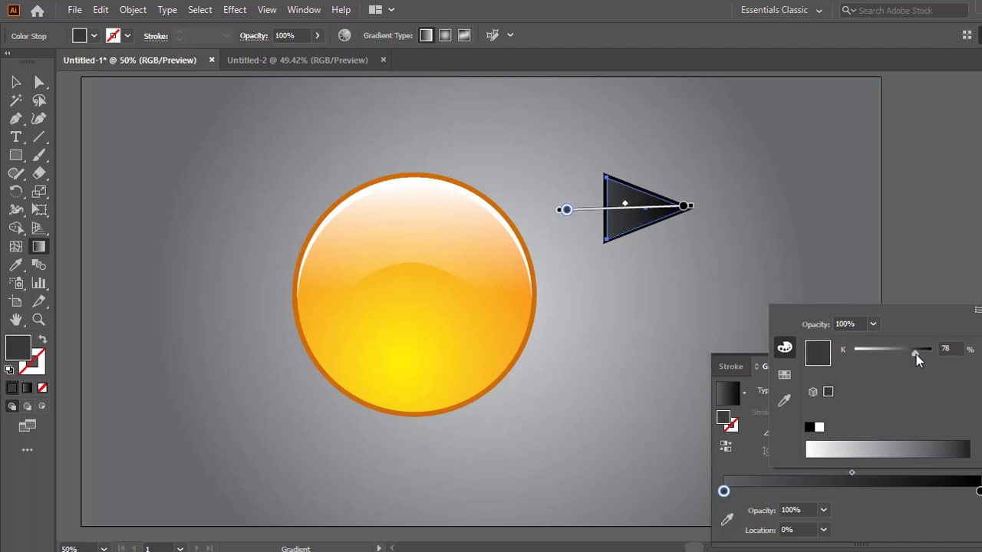
left_click(15, 83)
left_click(16, 83)
left_click(133, 165)
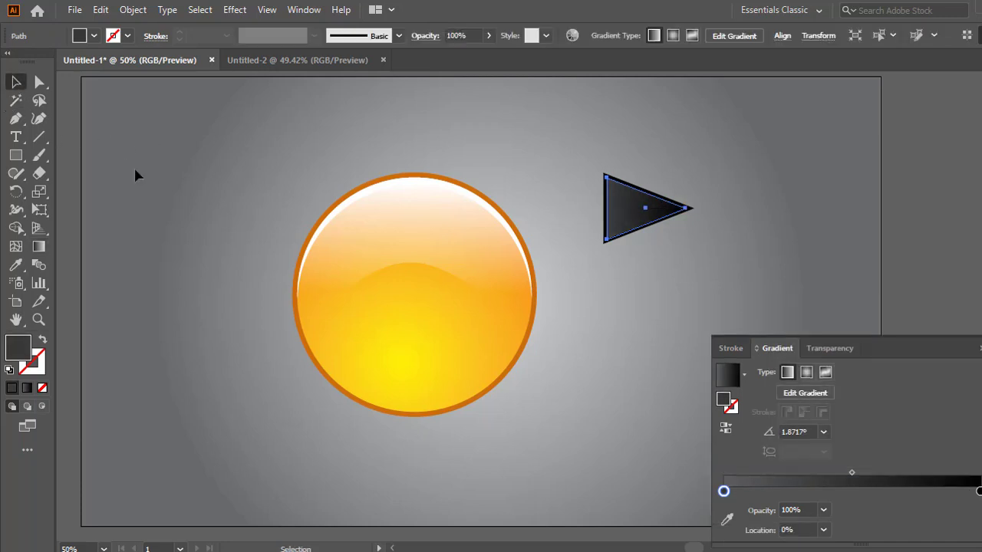
left_click_drag(675, 227, 414, 300)
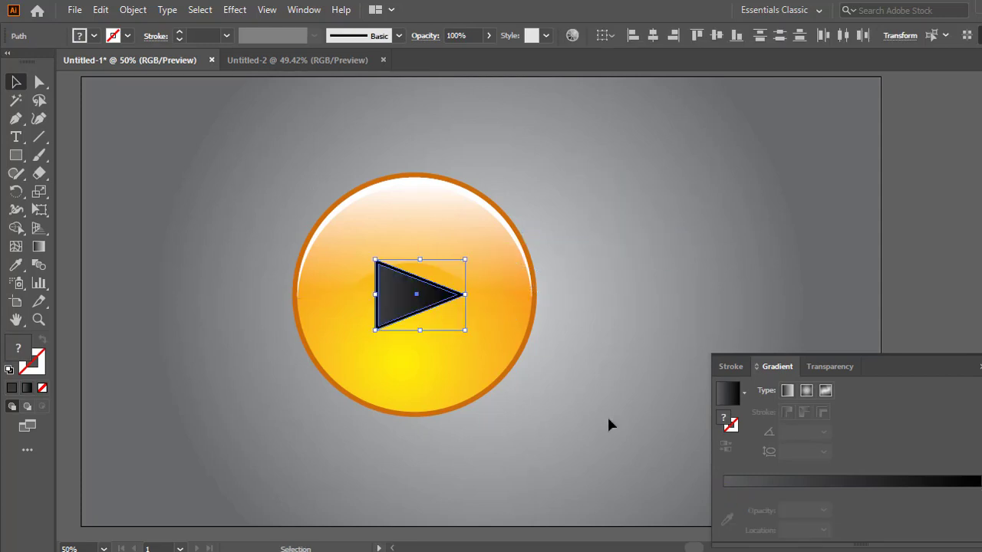
left_click(608, 421)
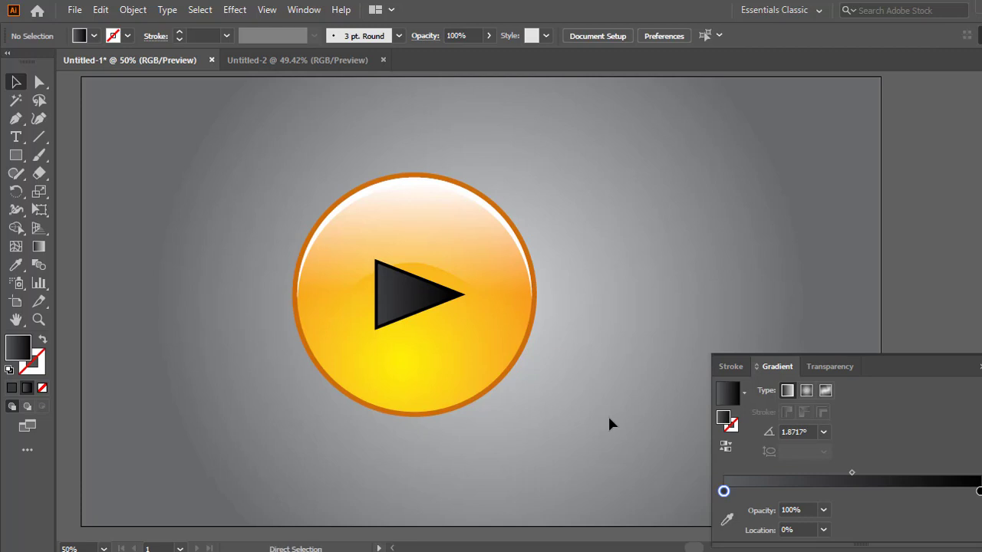
key("ctrl+z")
Step: Group the inner triangle with its black border and enlarge the group slightly
right_click(630, 211)
left_click(689, 306)
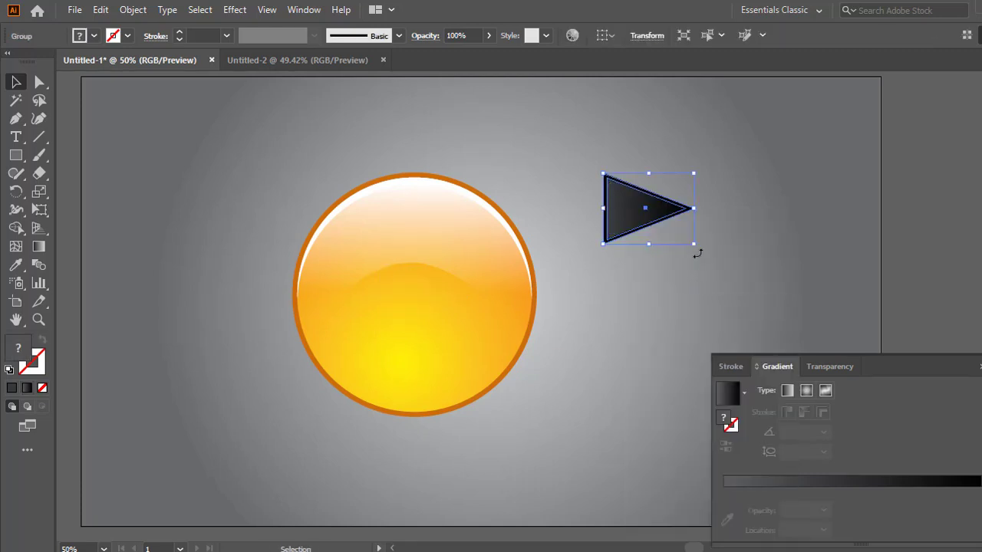
left_click_drag(695, 248, 708, 255)
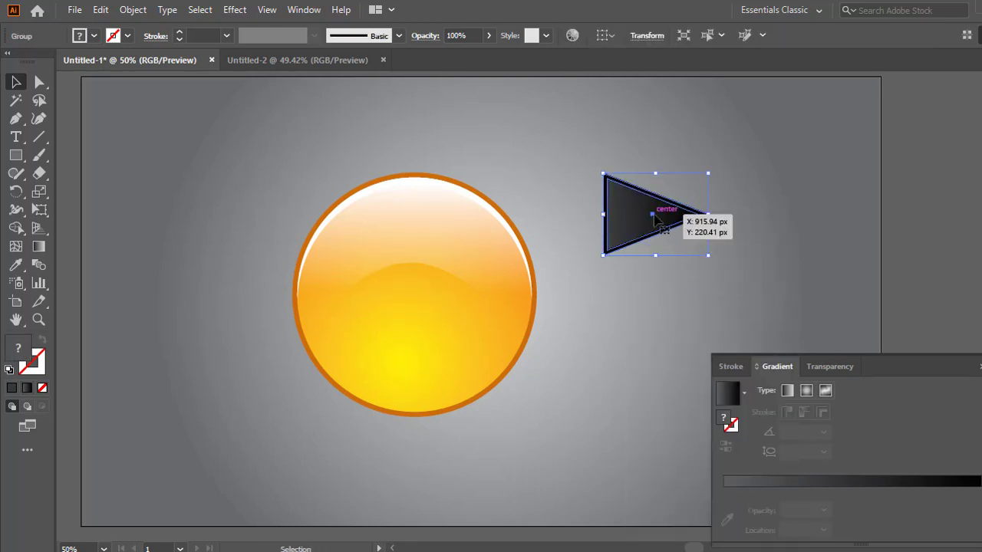
Step: Place the triangle group at the centre of the orange circle and deselect it
left_click_drag(666, 215, 430, 303)
left_click(685, 281)
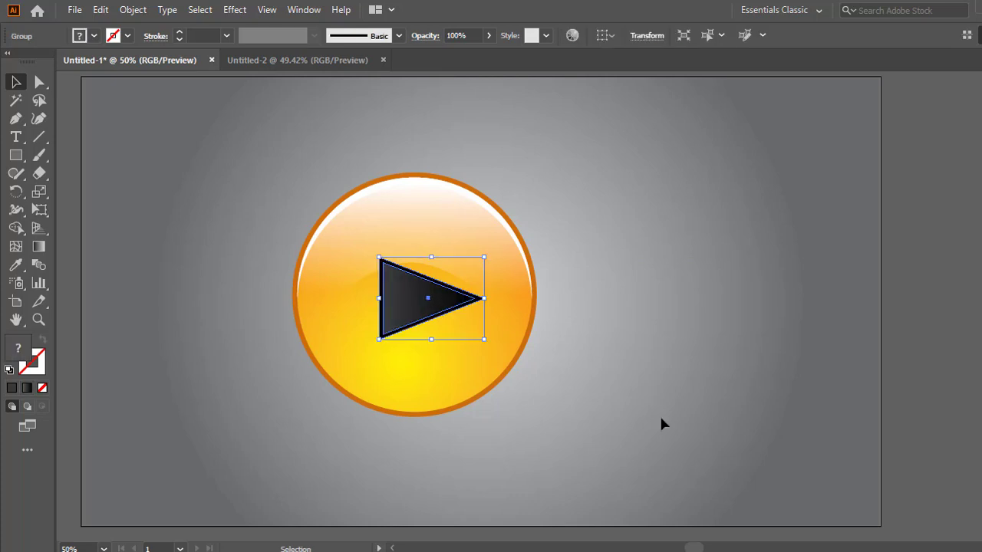
left_click(662, 418)
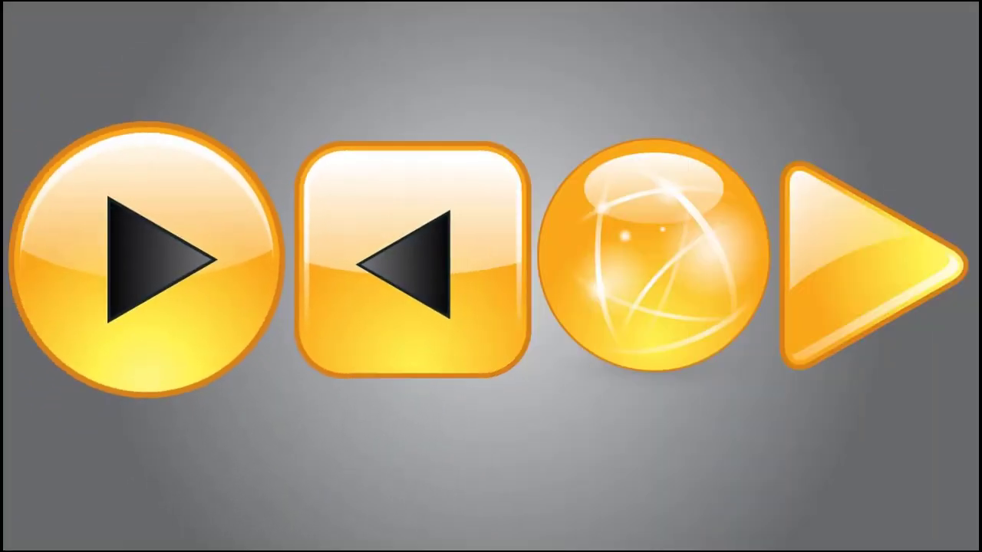